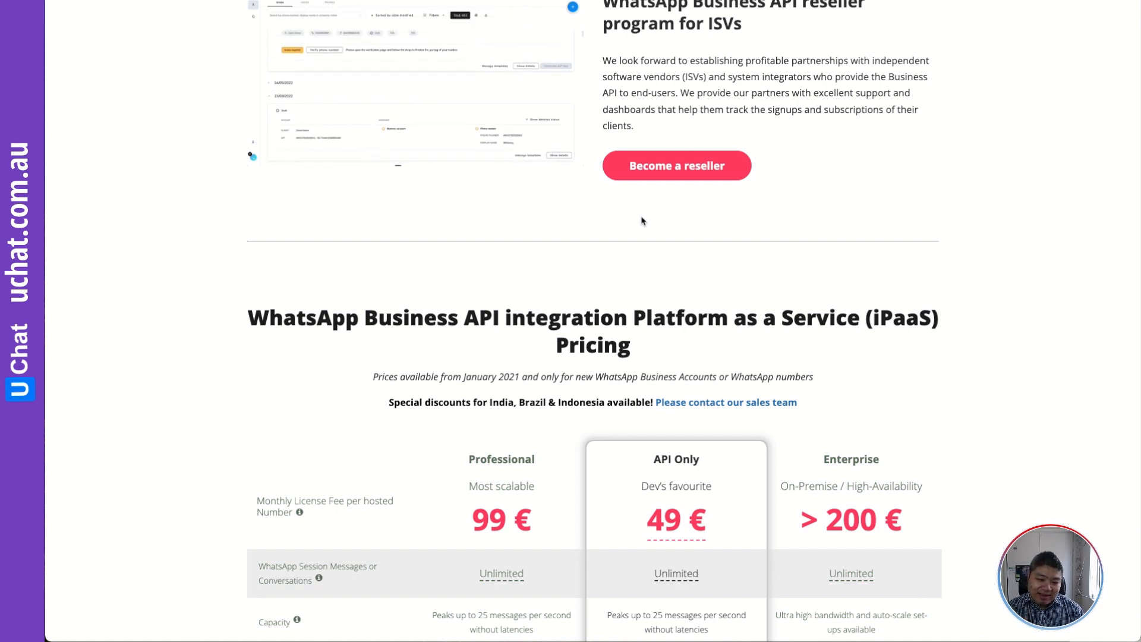
Review the WhatsApp Business API pricing table comparing the Professional, API Only and Enterprise plans.
{"action": "scroll", "coordinate": [900, 395], "scroll_direction": "down", "scroll_amount": 6}
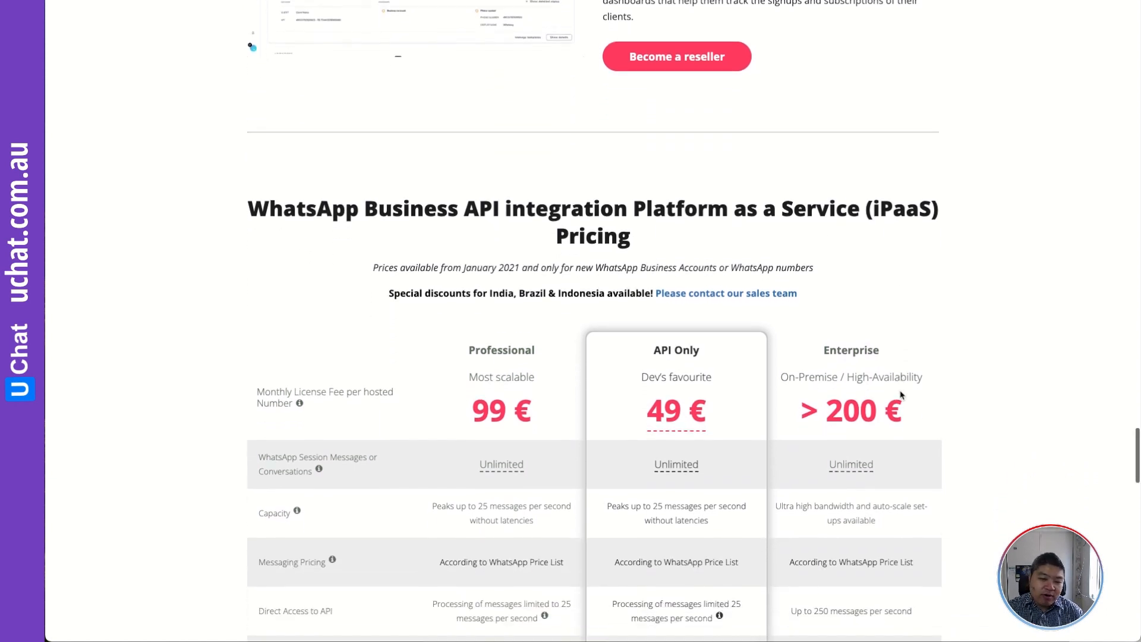
{"action": "scroll", "coordinate": [900, 396], "scroll_direction": "down", "scroll_amount": 2}
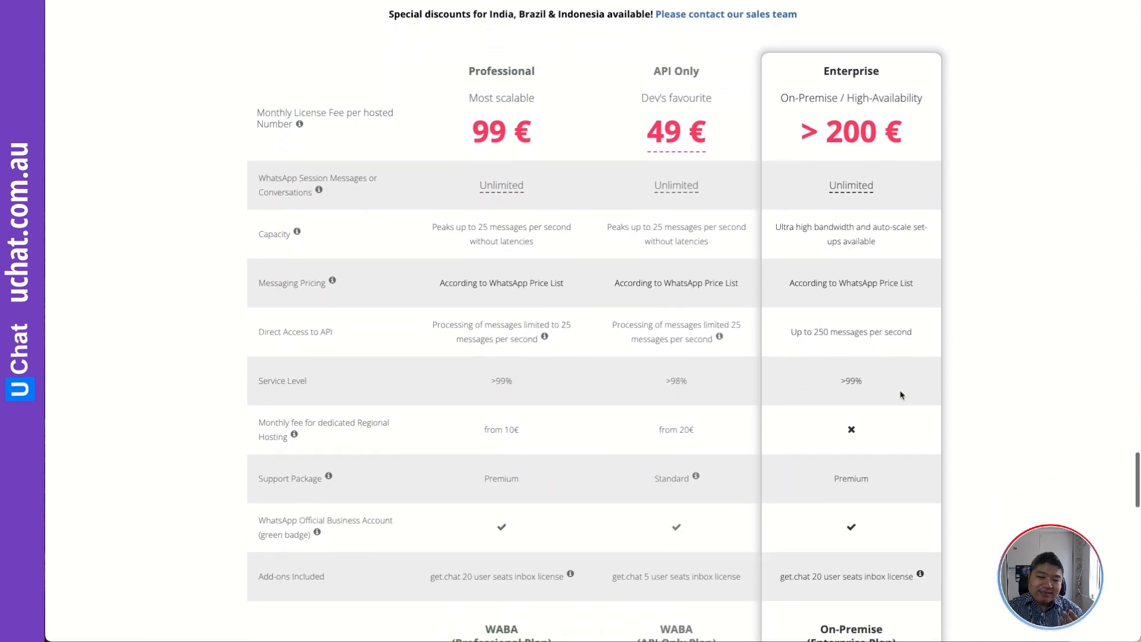
{"action": "scroll", "coordinate": [900, 395], "scroll_direction": "down", "scroll_amount": 1}
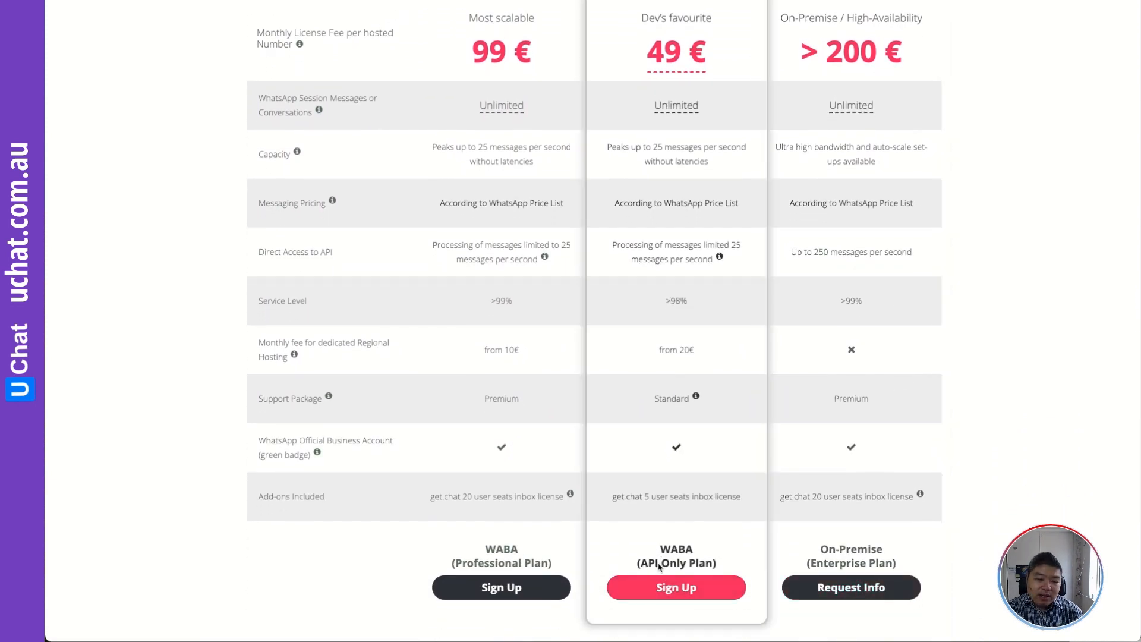
{"action": "scroll", "coordinate": [712, 423], "scroll_direction": "up", "scroll_amount": 1}
{"action": "scroll", "coordinate": [711, 424], "scroll_direction": "up", "scroll_amount": 2}
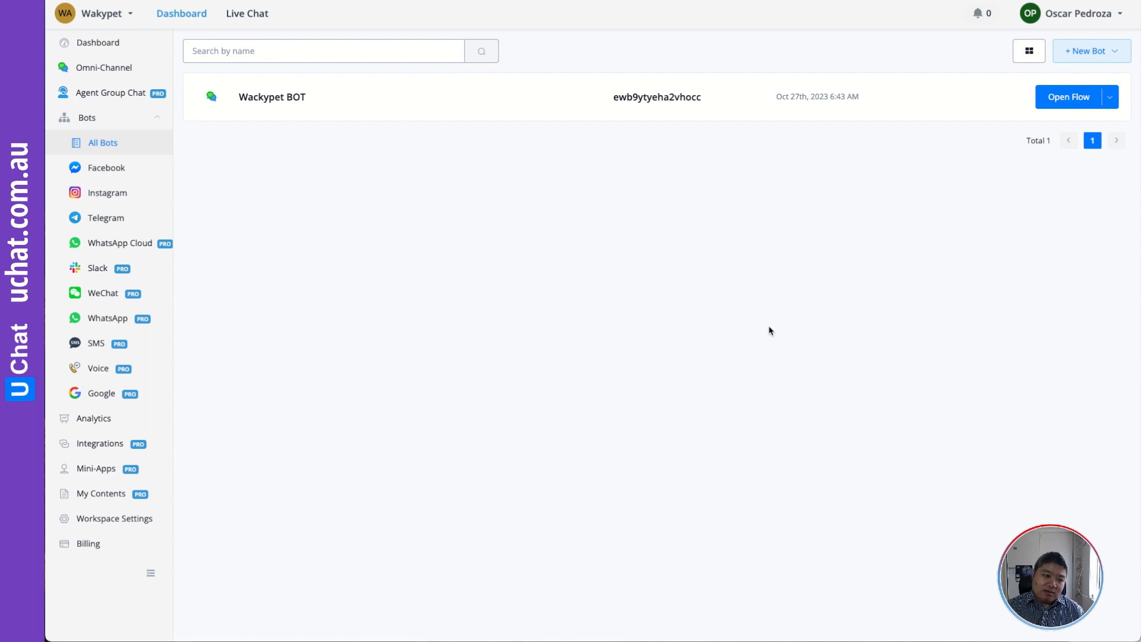
Open the WhatsApp bots list and inspect the number and API key fields for adding a 360 Dialog WhatsApp number.
{"action": "left_click", "coordinate": [126, 325]}
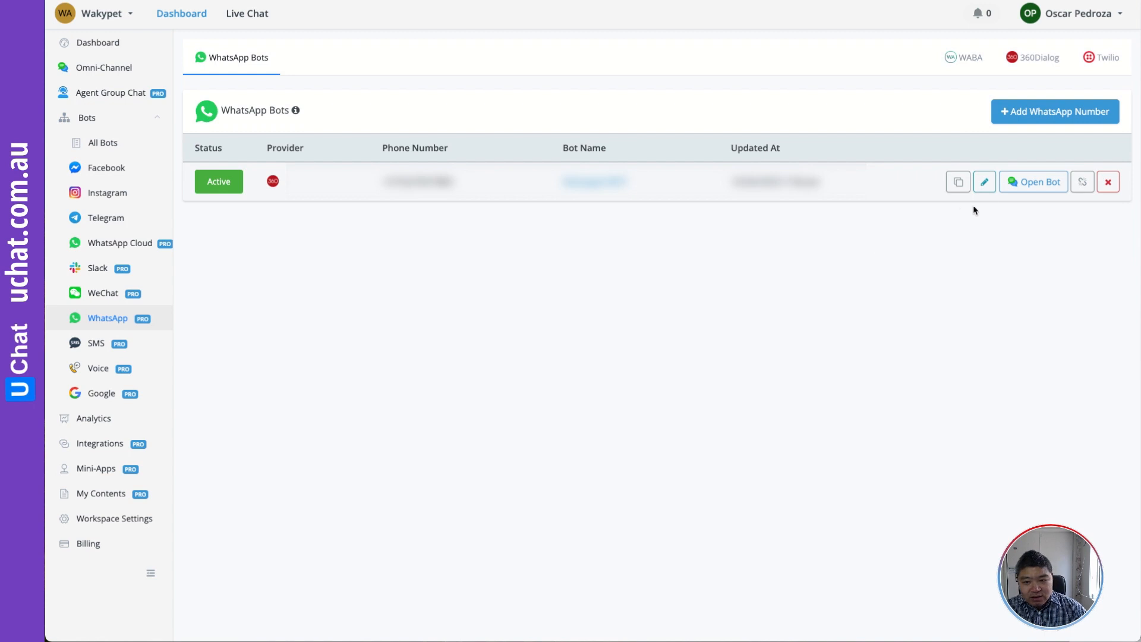
{"action": "left_click", "coordinate": [1069, 111]}
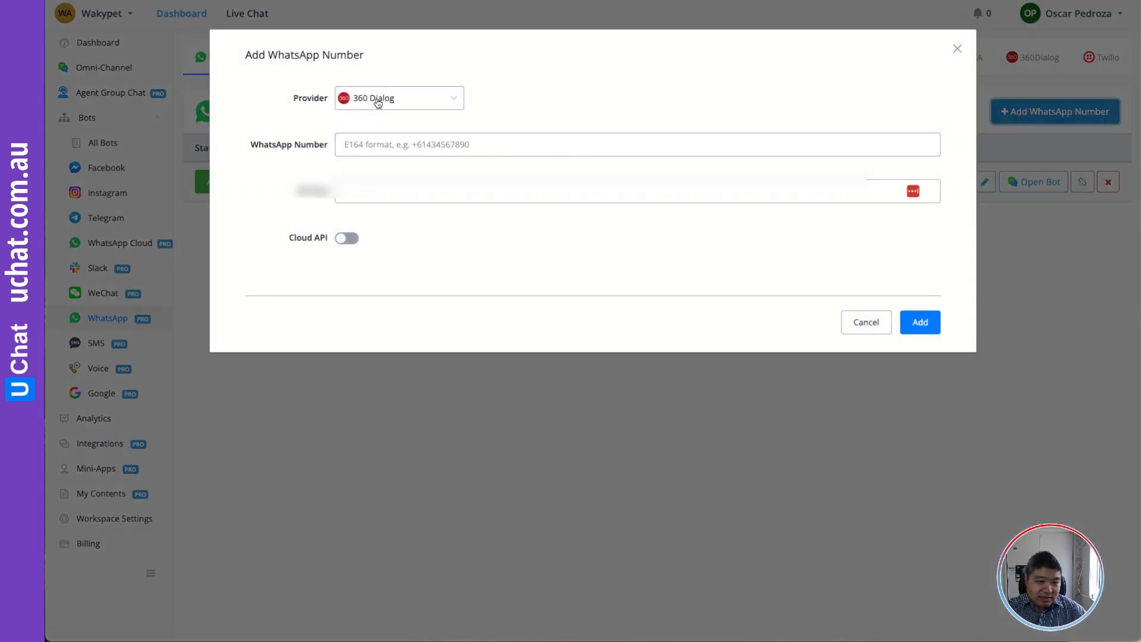
{"action": "left_click", "coordinate": [376, 146]}
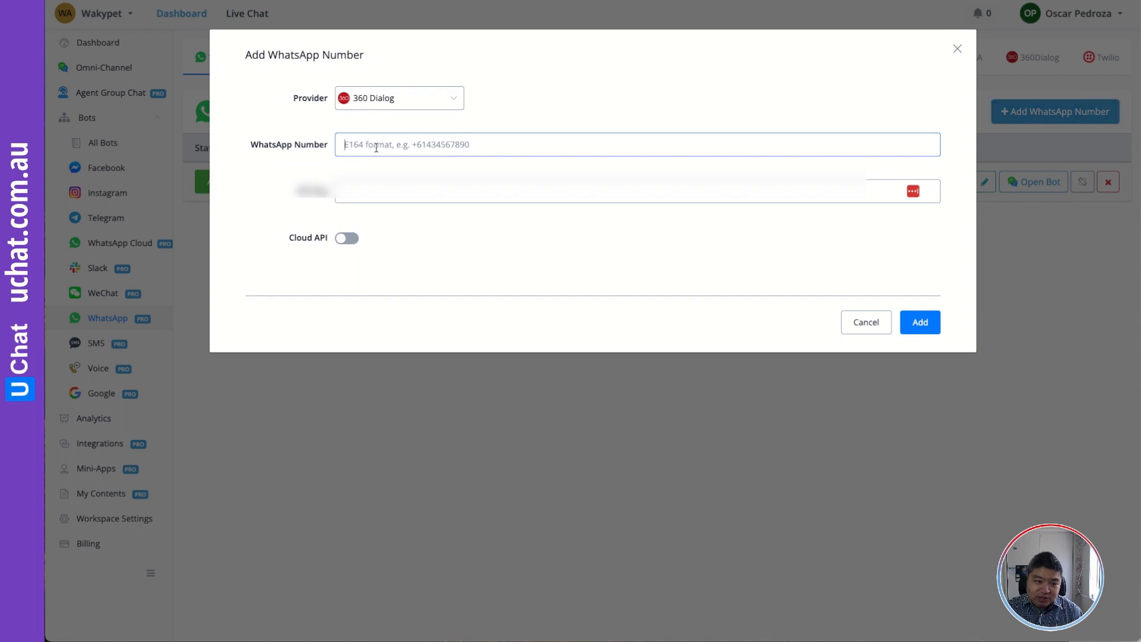
{"action": "left_click", "coordinate": [386, 190]}
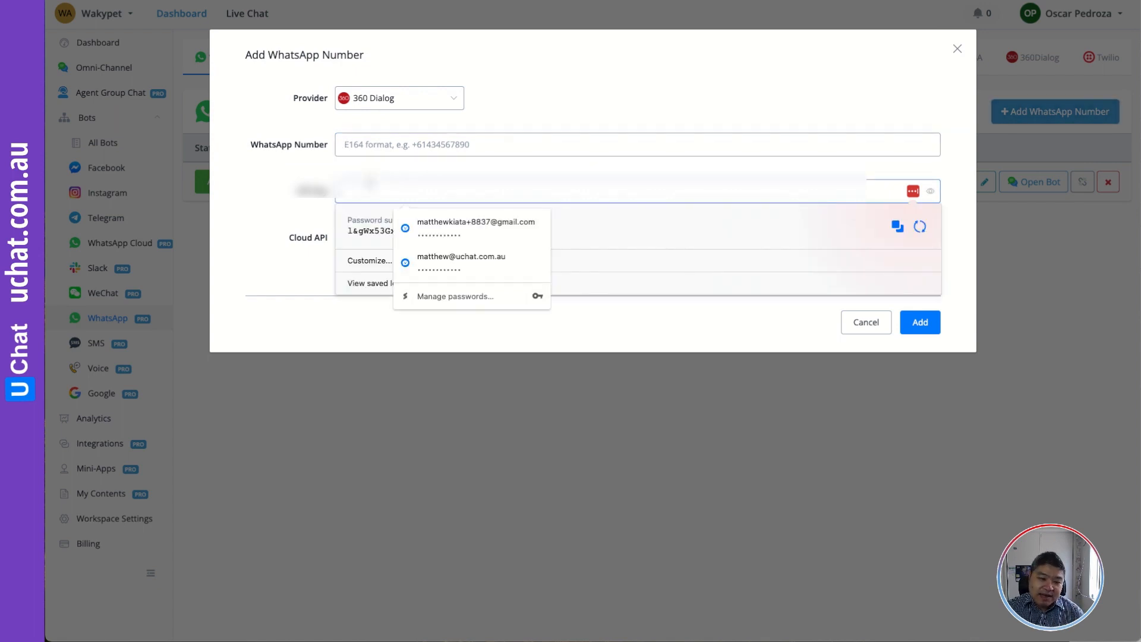
{"action": "left_click", "coordinate": [390, 171]}
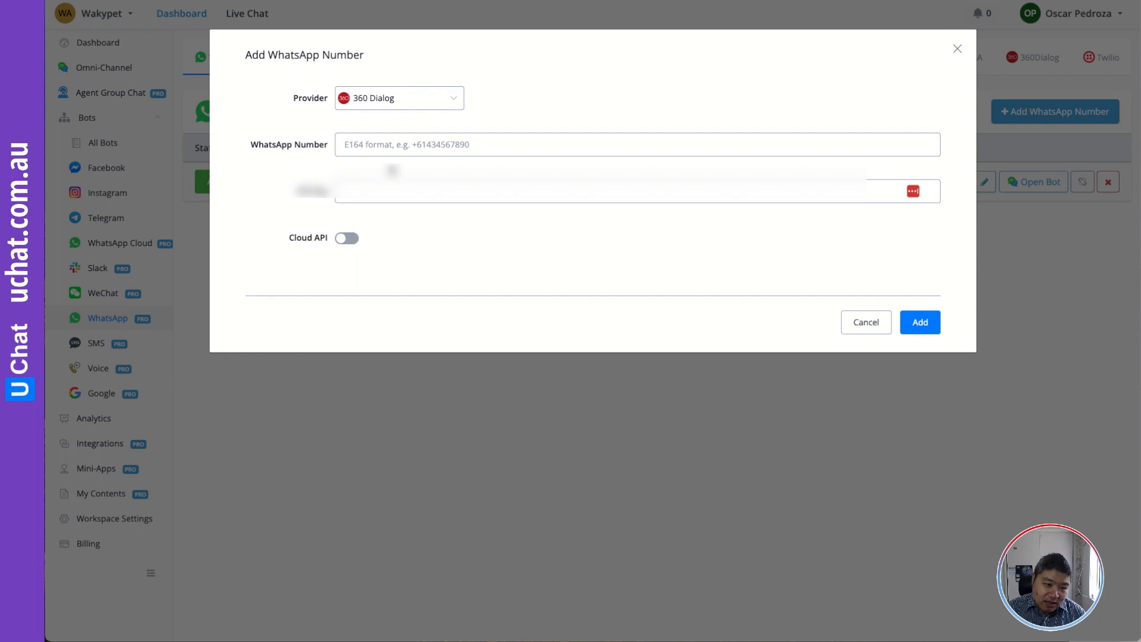
Try the Cloud API option on and off for the new WhatsApp number and cancel adding the number.
{"action": "left_click", "coordinate": [349, 241]}
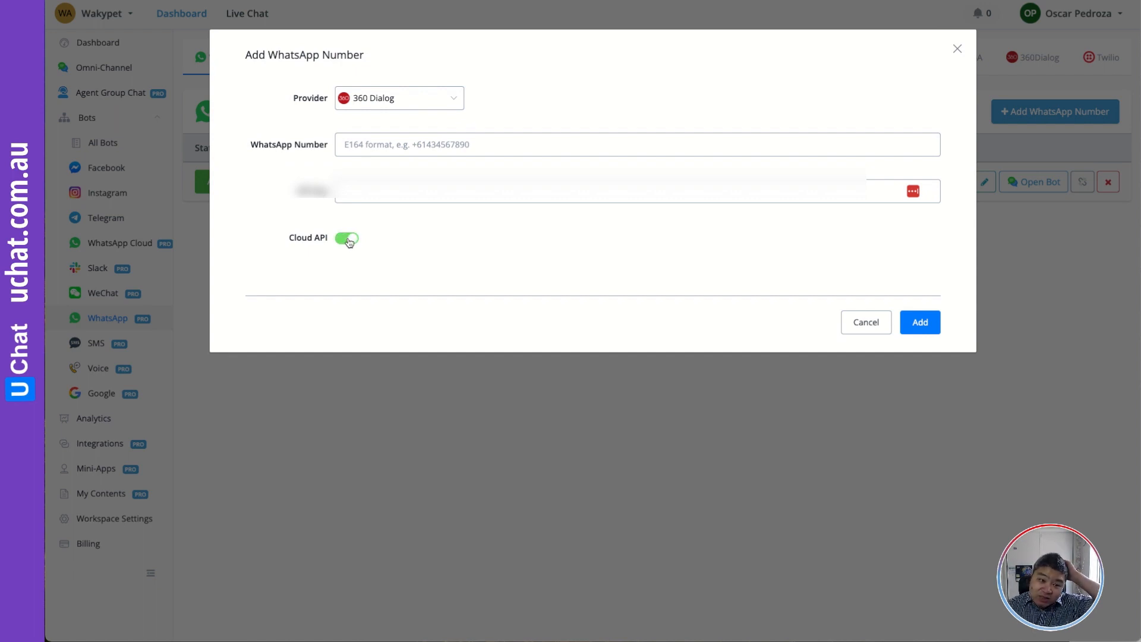
{"action": "left_click", "coordinate": [345, 241]}
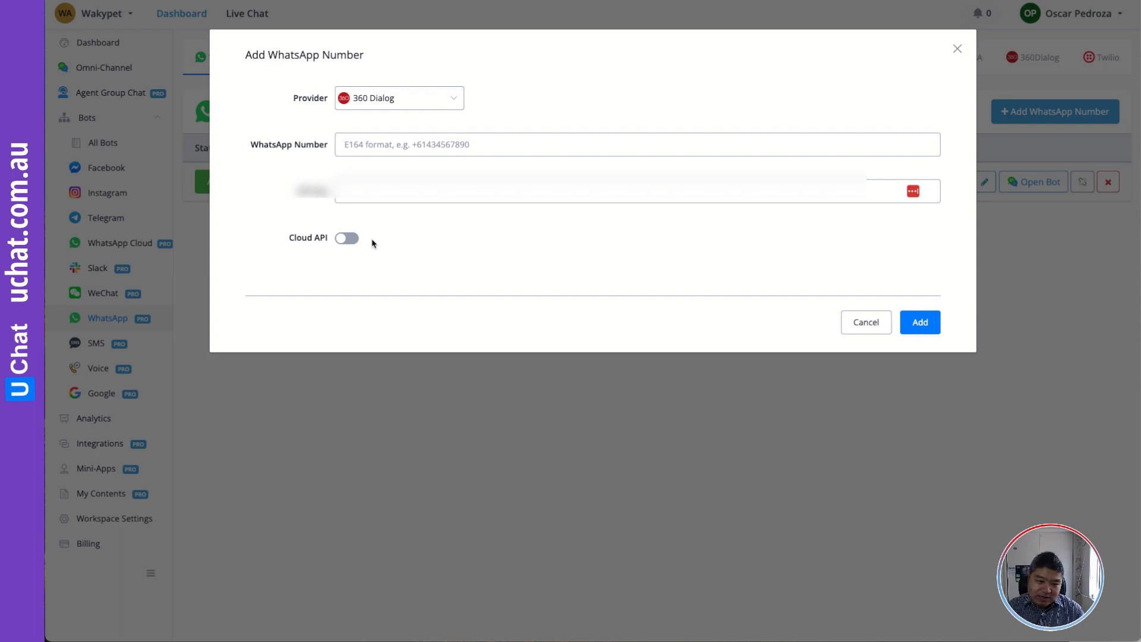
{"action": "left_click", "coordinate": [346, 240]}
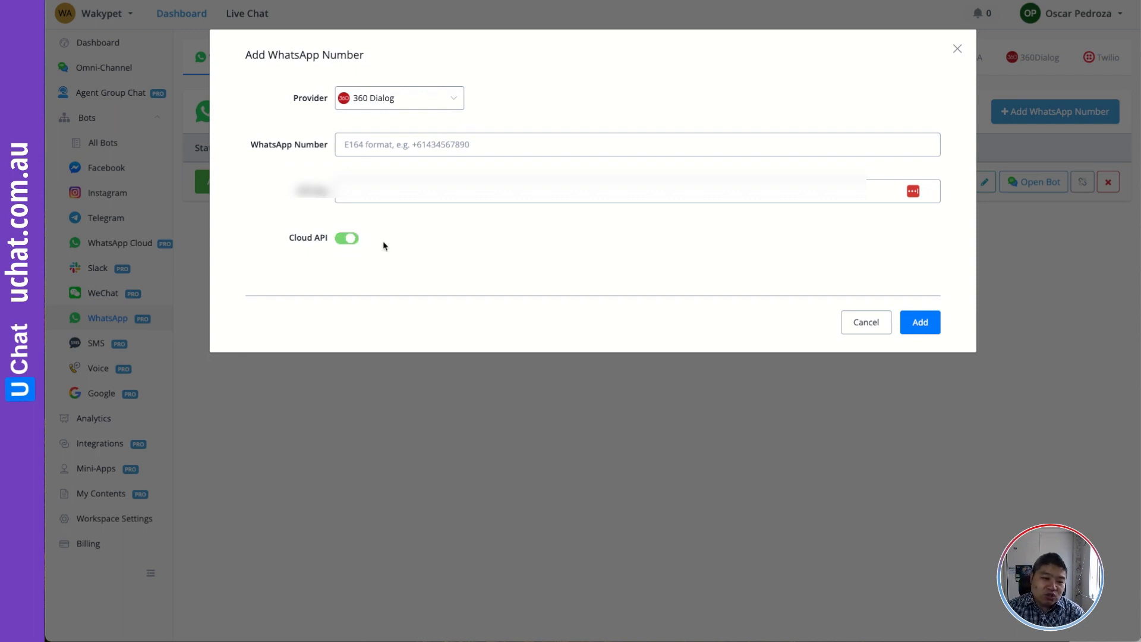
{"action": "left_click", "coordinate": [346, 241]}
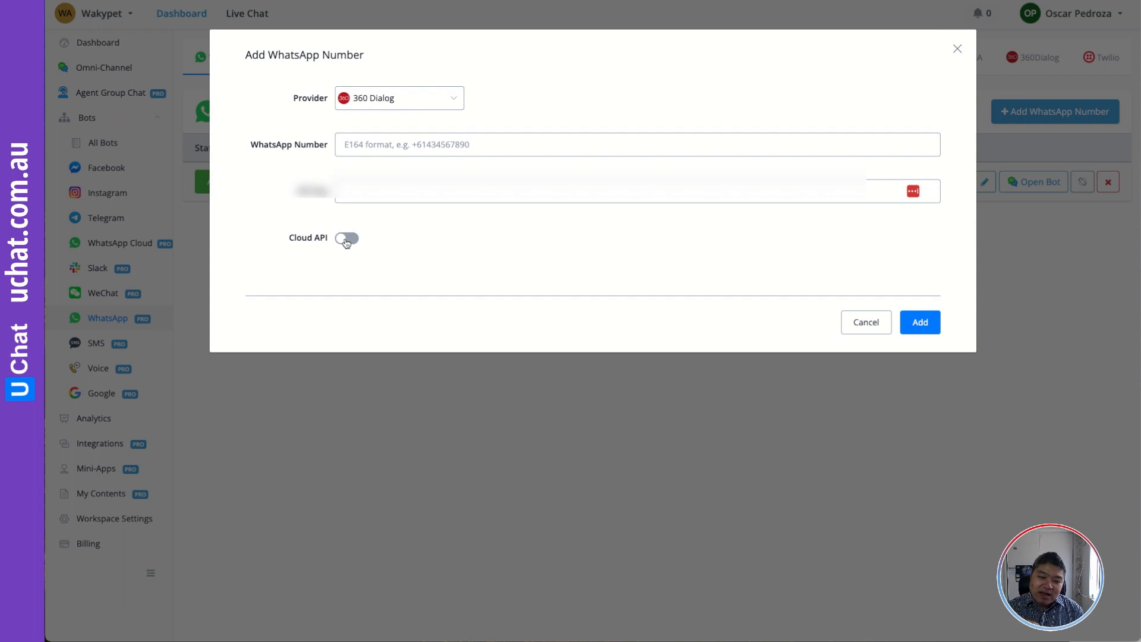
{"action": "left_click", "coordinate": [865, 326]}
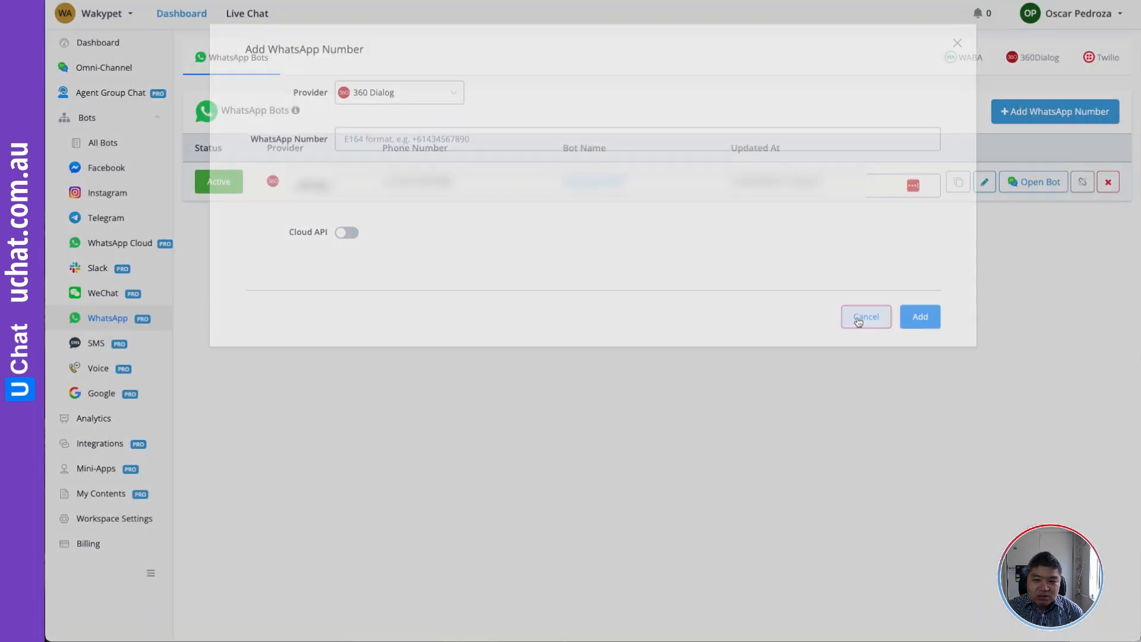
View the API key update form of the existing 360Dialog number and close it without saving.
{"action": "left_click", "coordinate": [984, 182]}
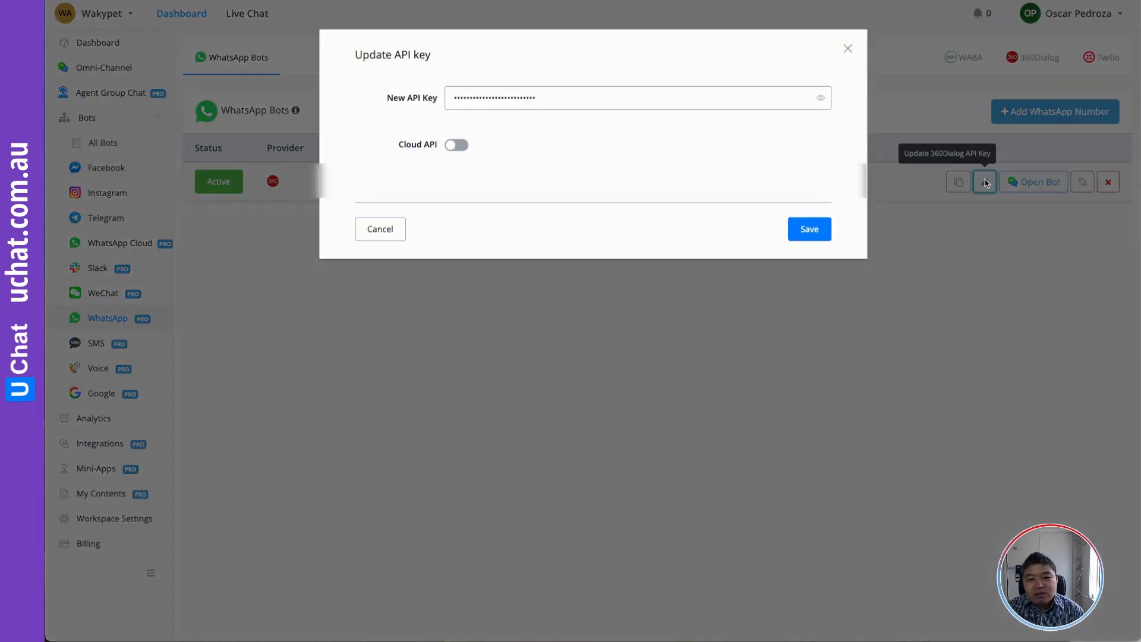
{"action": "left_click", "coordinate": [848, 48]}
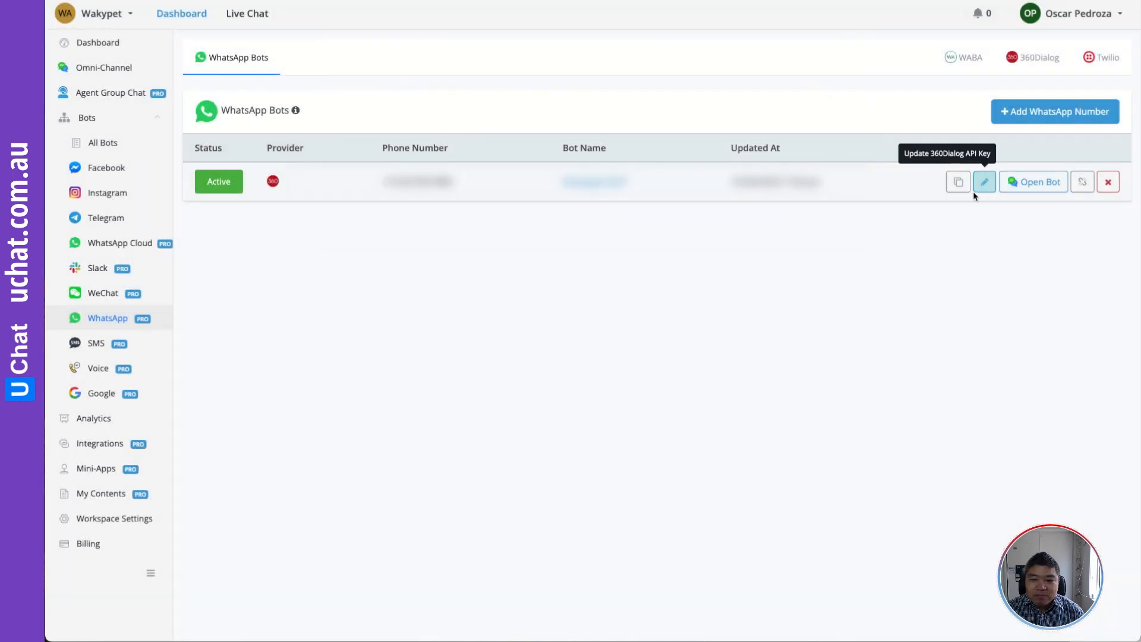
{"action": "left_click", "coordinate": [958, 184]}
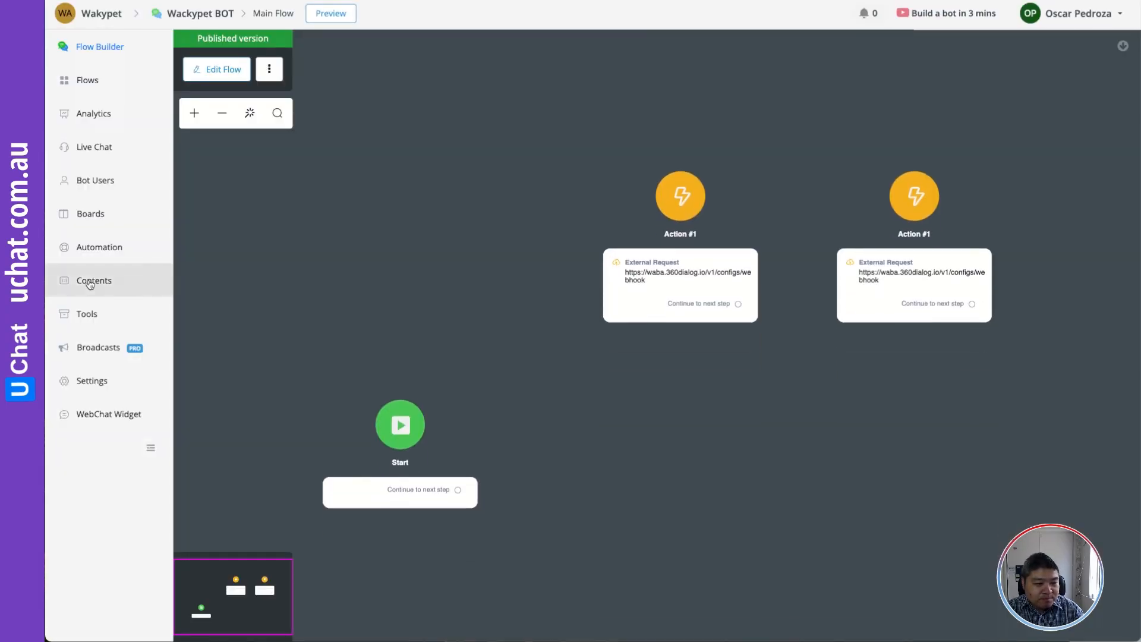
Open the bot's WhatsApp message templates and sync them.
{"action": "left_click", "coordinate": [90, 285]}
{"action": "left_click", "coordinate": [262, 282]}
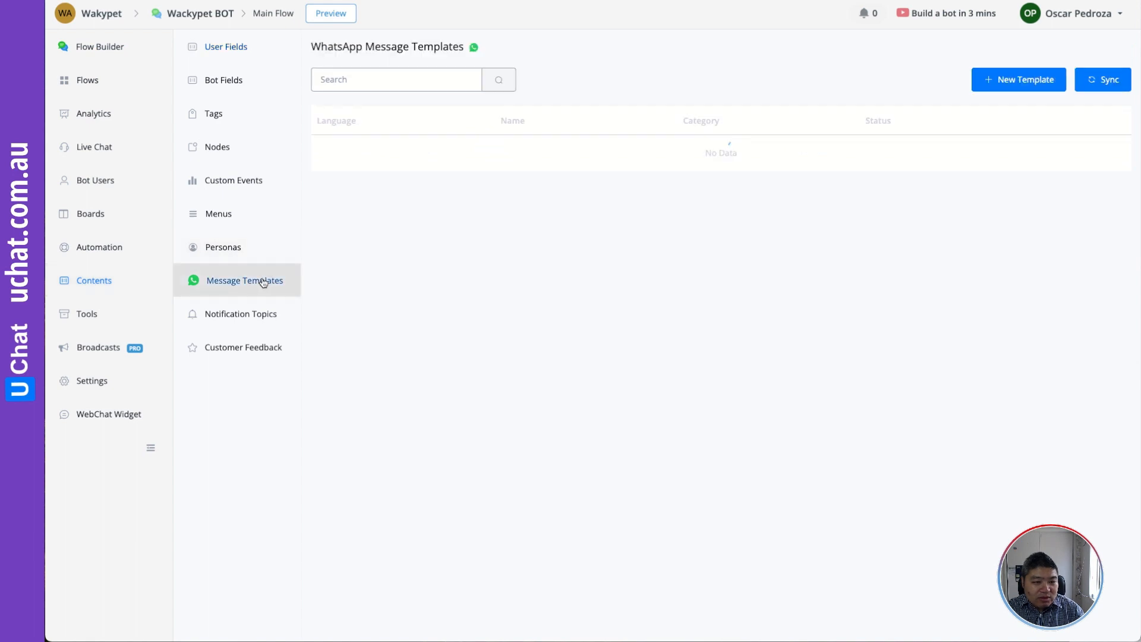
{"action": "left_click", "coordinate": [1105, 86]}
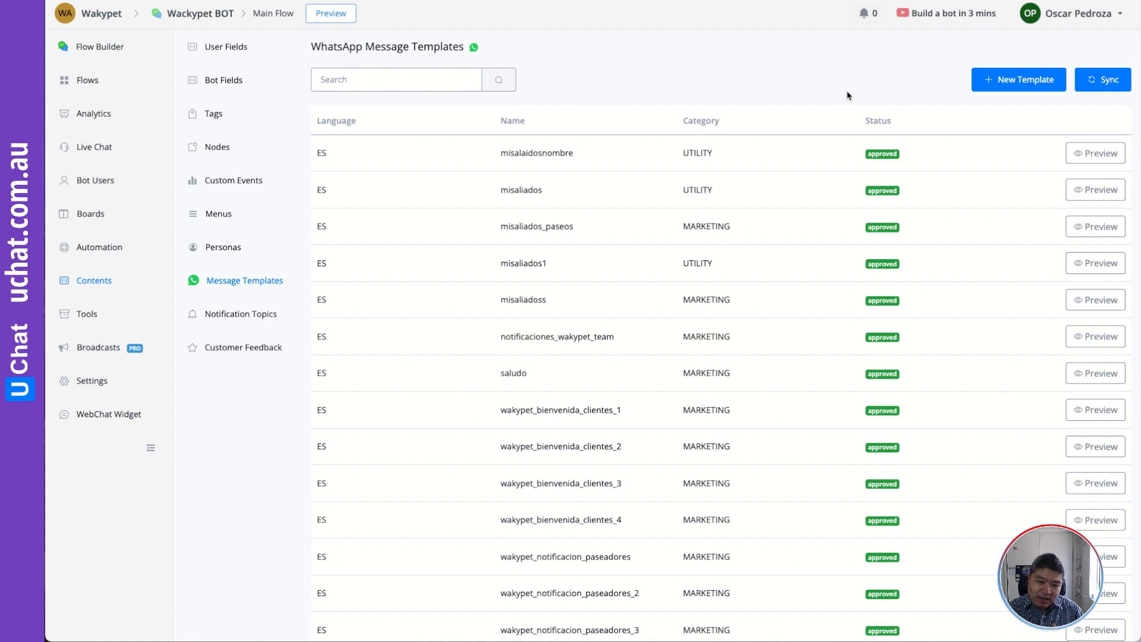
Open the test contact's profile among the bot users and go to their live chat conversation.
{"action": "left_click", "coordinate": [94, 180]}
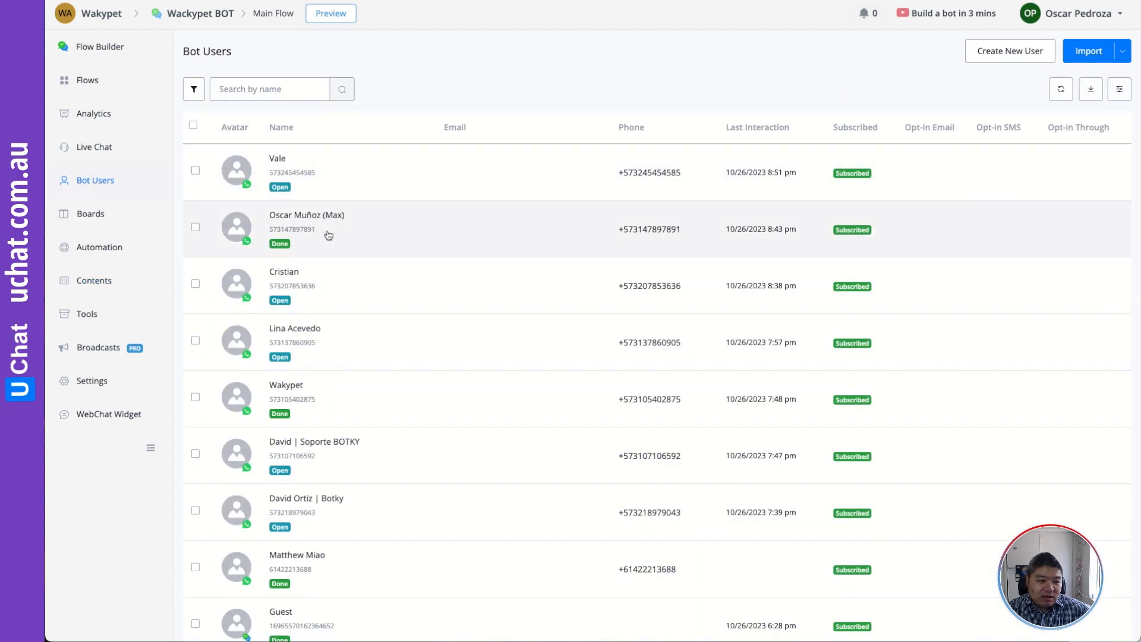
{"action": "left_click", "coordinate": [339, 579]}
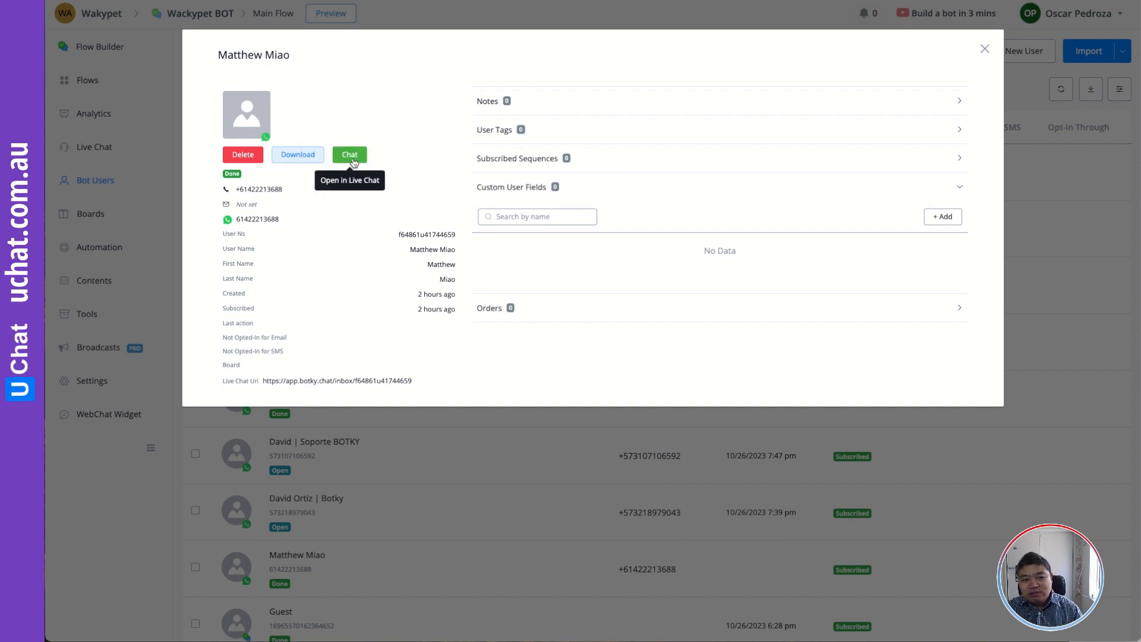
{"action": "left_click", "coordinate": [351, 159]}
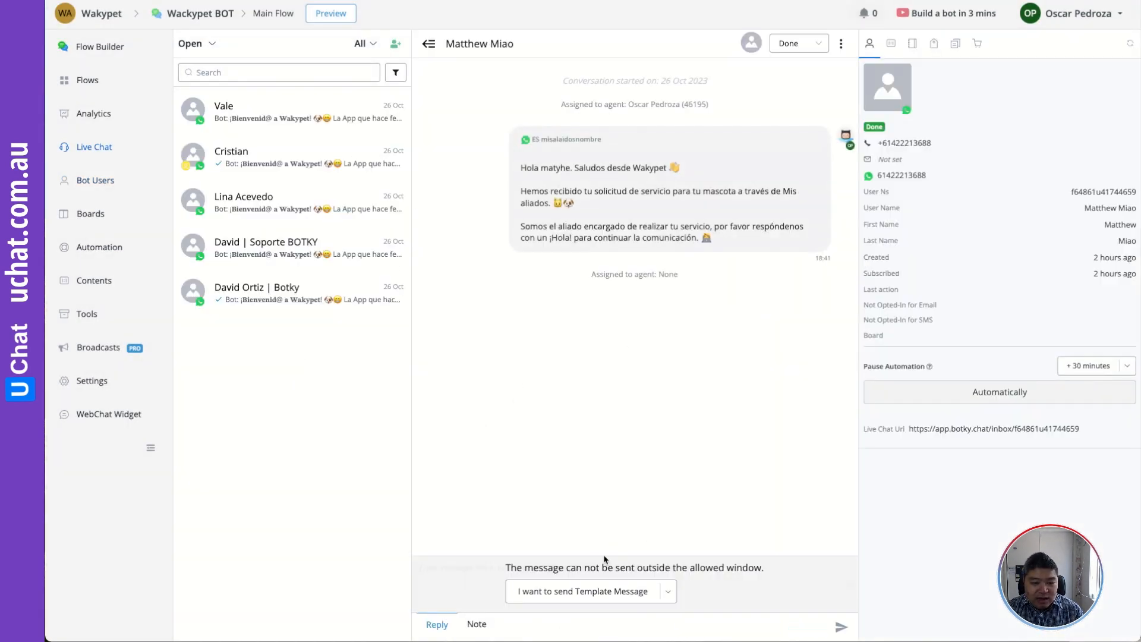
Send the contact the WhatsApp template "es - misaliados" with "rrr" in all three body variables.
{"action": "left_click", "coordinate": [591, 594]}
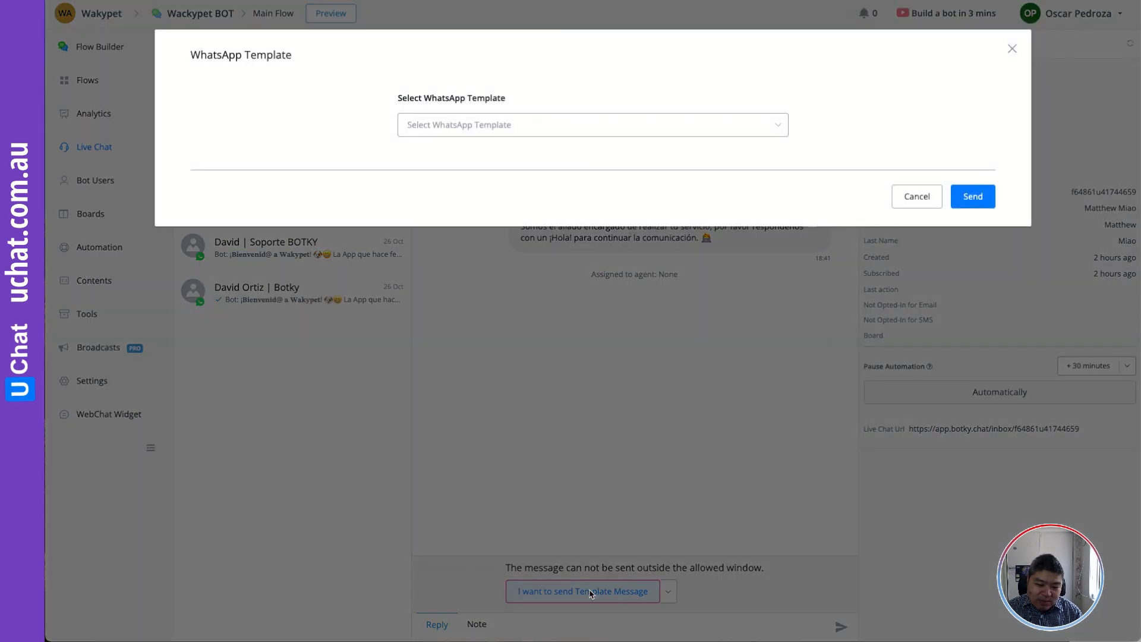
{"action": "left_click", "coordinate": [501, 126]}
{"action": "left_click", "coordinate": [489, 180]}
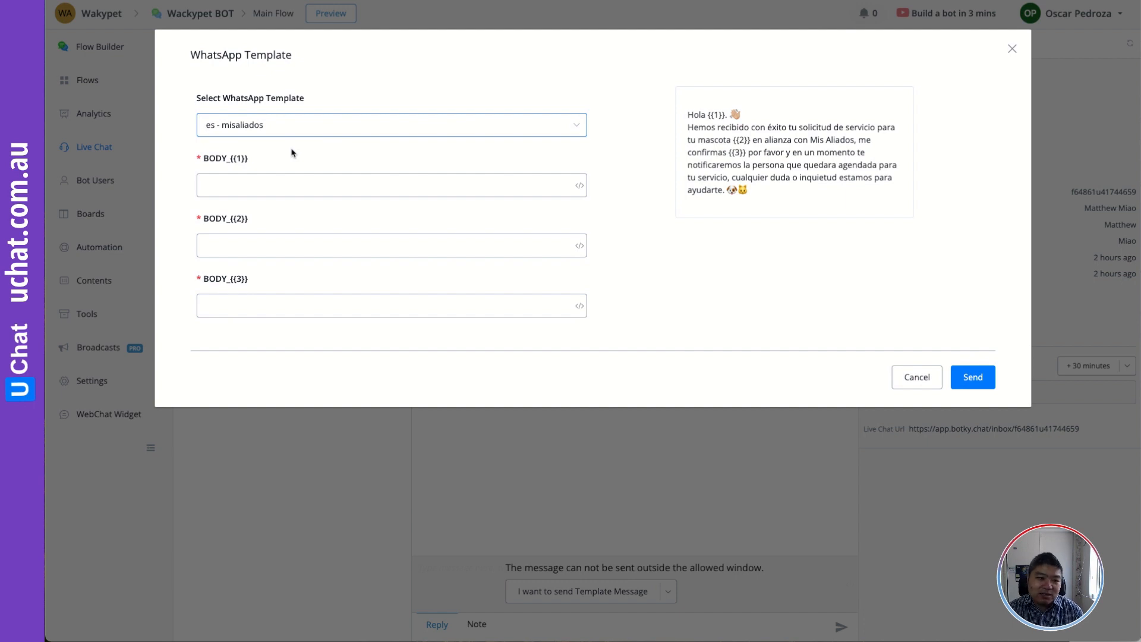
{"action": "type", "text": "rrr"}
{"action": "left_click", "coordinate": [250, 245]}
{"action": "type", "text": "rrr"}
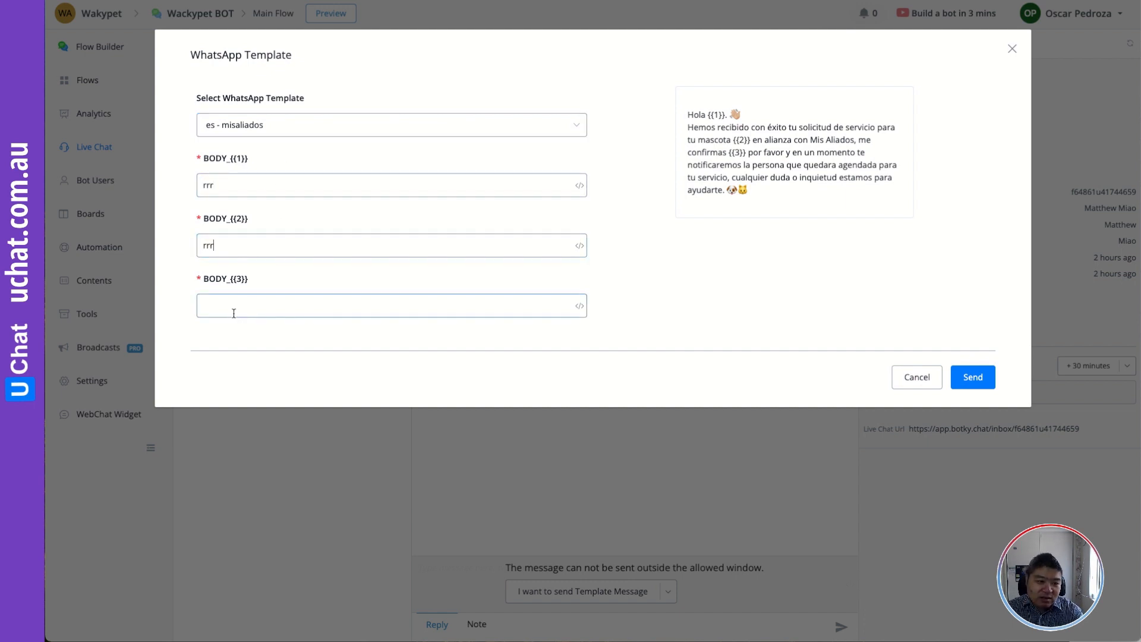
{"action": "left_click", "coordinate": [233, 309]}
{"action": "type", "text": "rrr"}
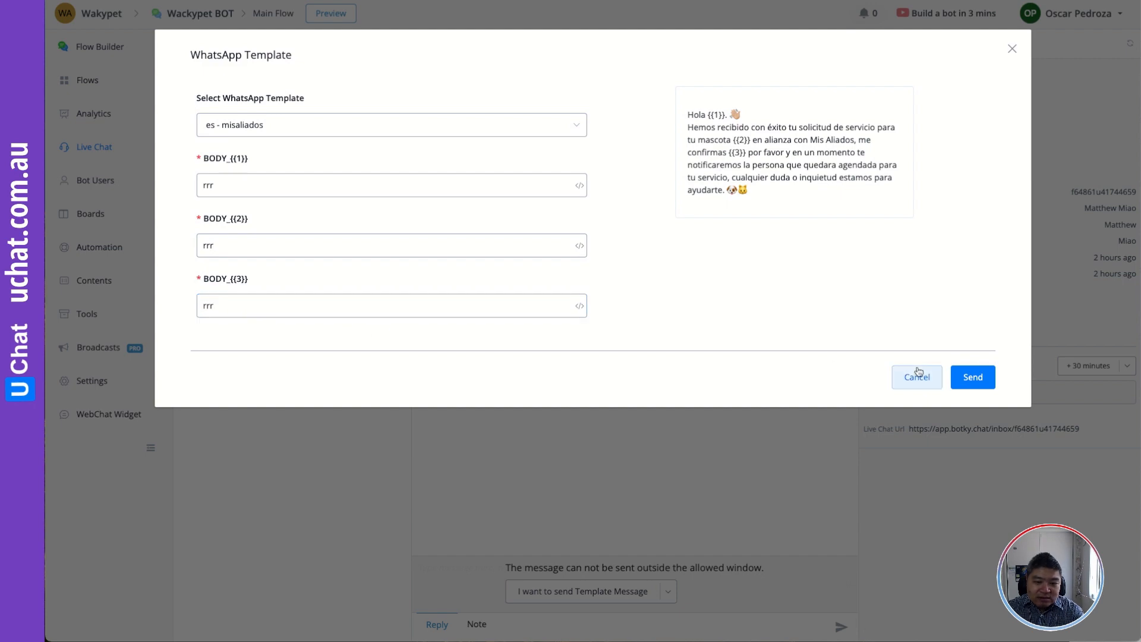
{"action": "left_click", "coordinate": [972, 377]}
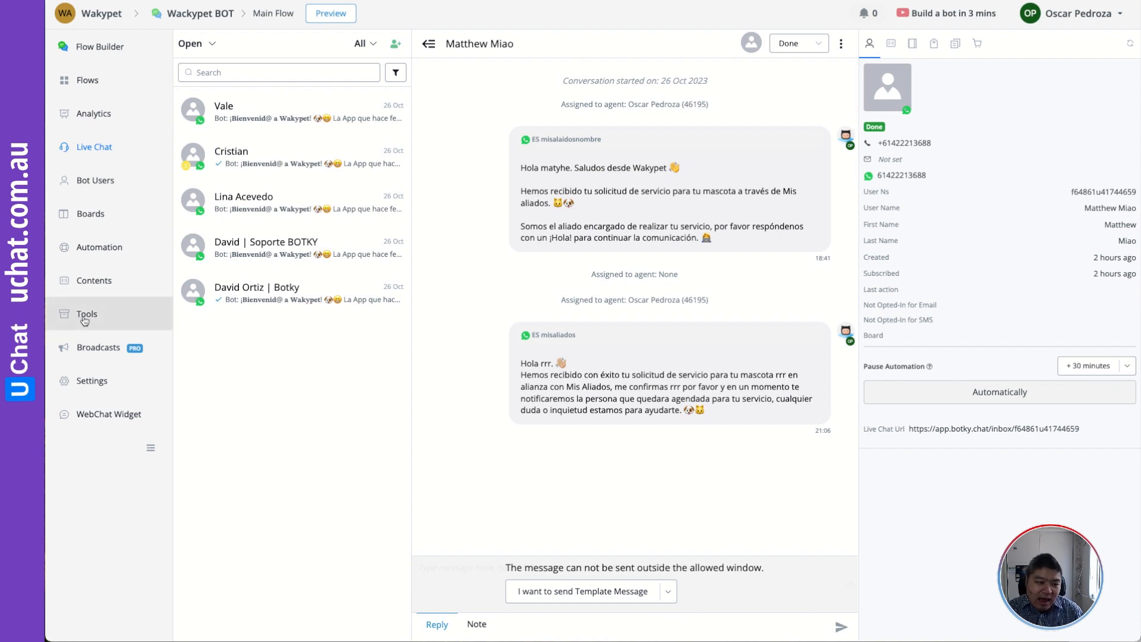
Search the bot's error logs with no time, sub flow or user filter set.
{"action": "left_click", "coordinate": [822, 81]}
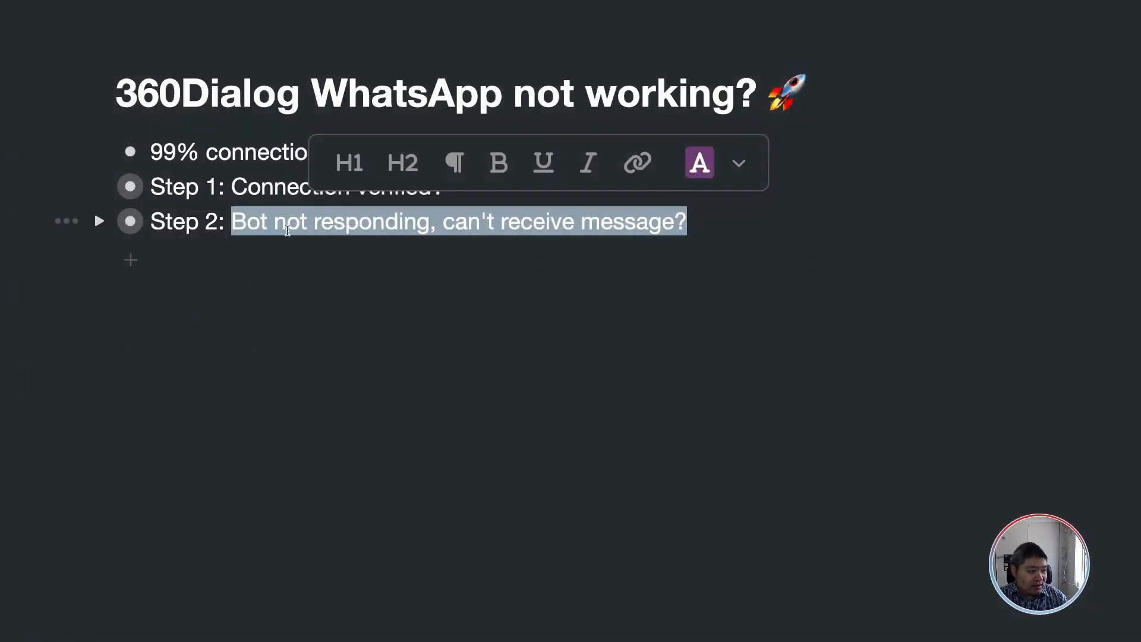
{"action": "left_click", "coordinate": [287, 229]}
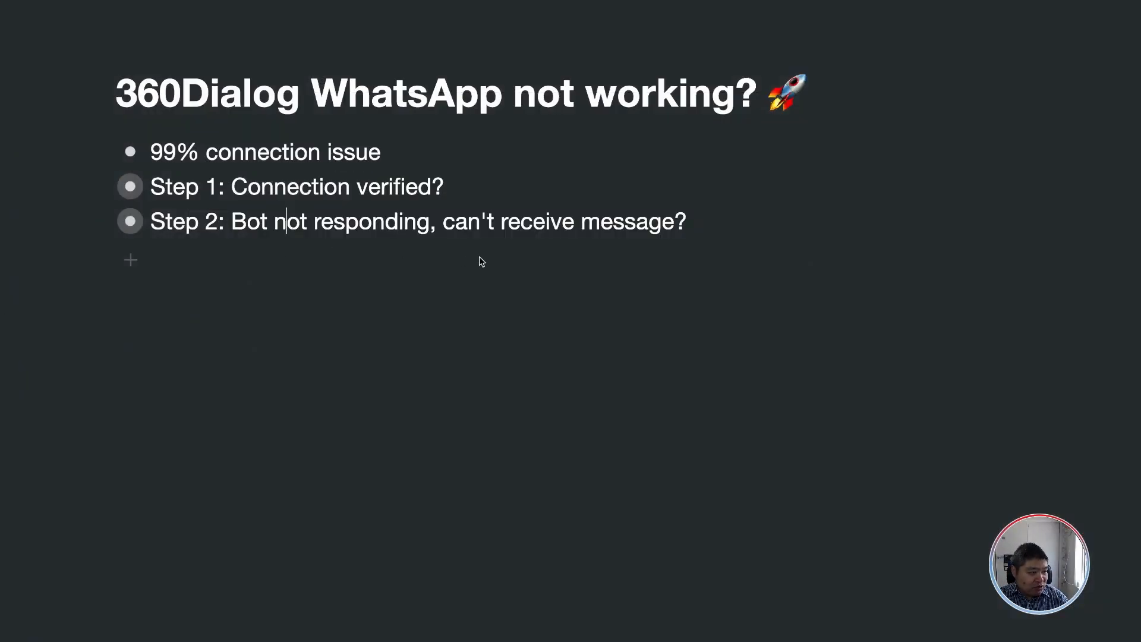
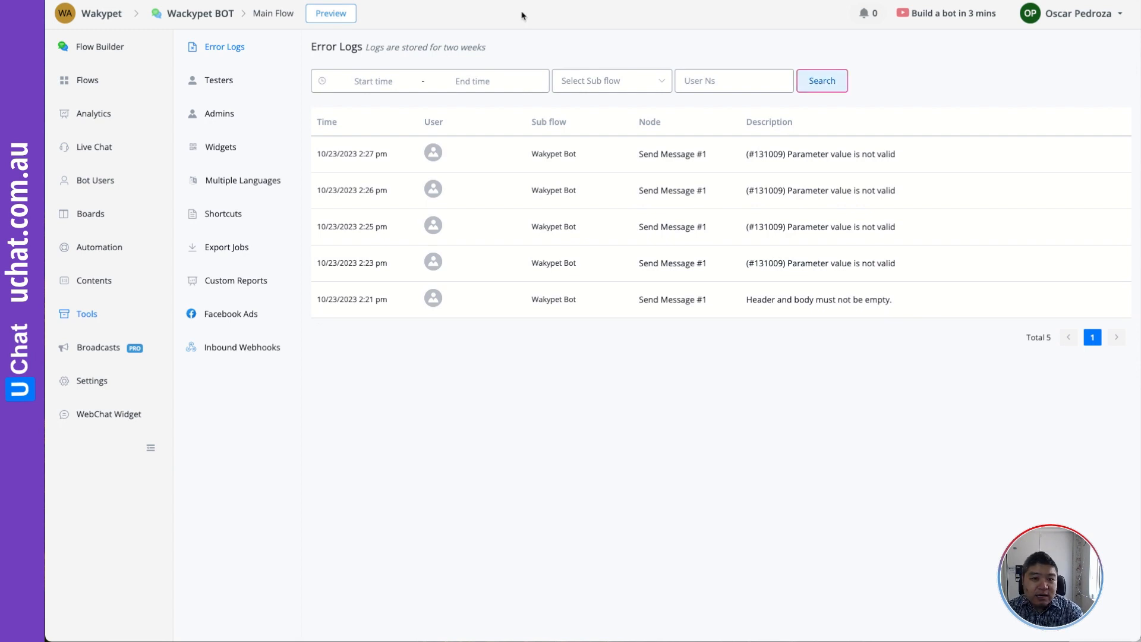
{"action": "key", "text": "super+r"}
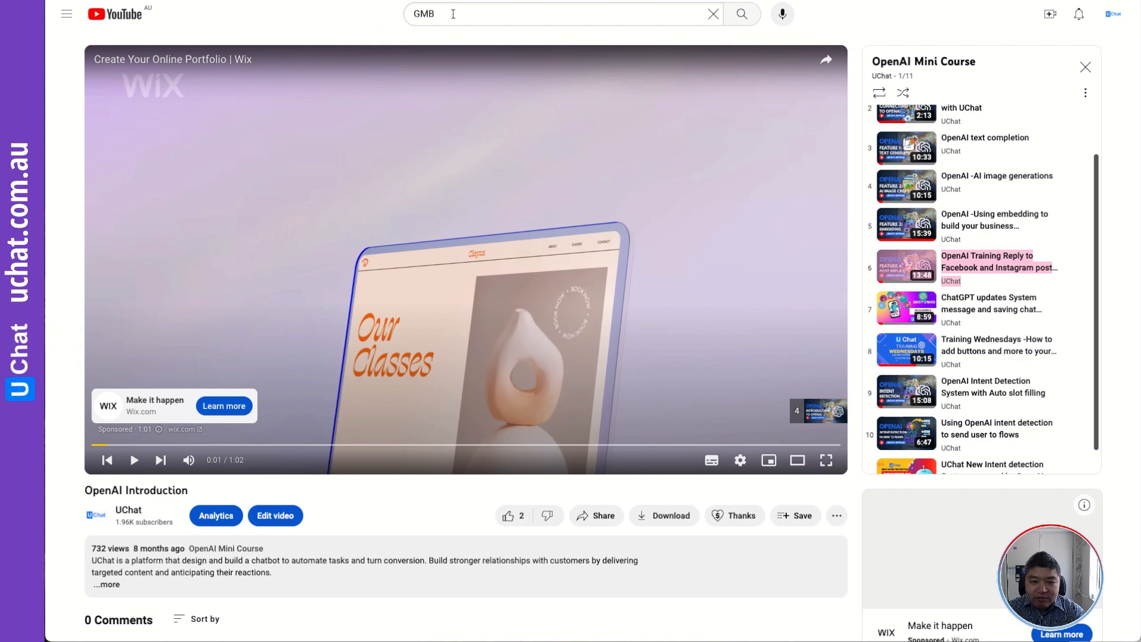
Switch to YouTube and search for "uchat".
{"action": "left_click", "coordinate": [453, 13]}
{"action": "key", "text": "ctrl+a"}
{"action": "type", "text": "uchat"}
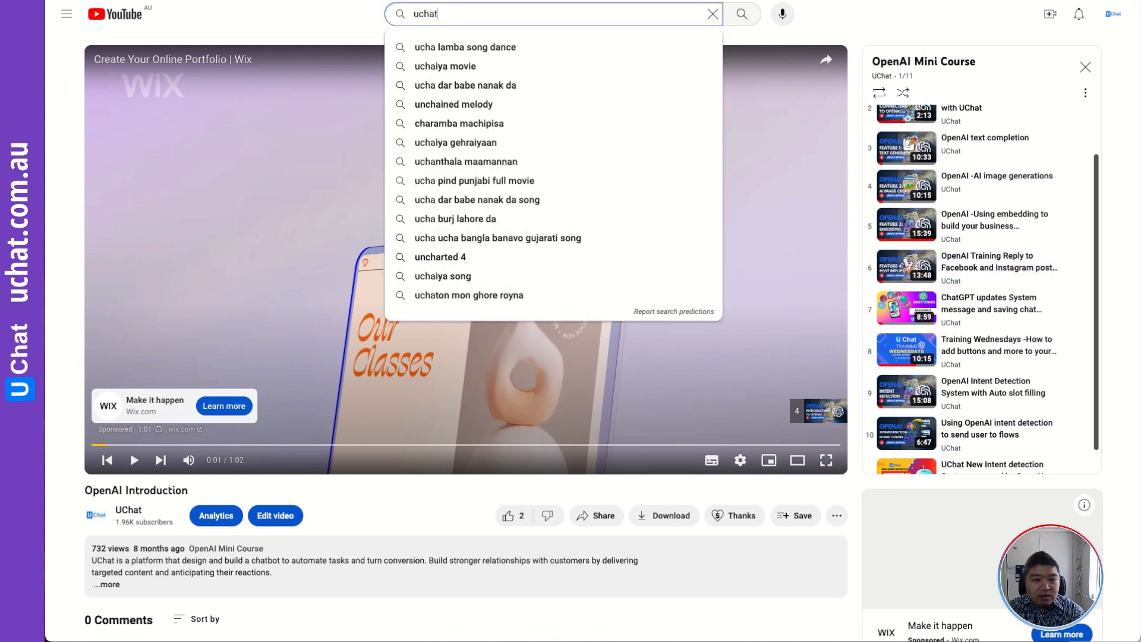
{"action": "key", "text": "Return"}
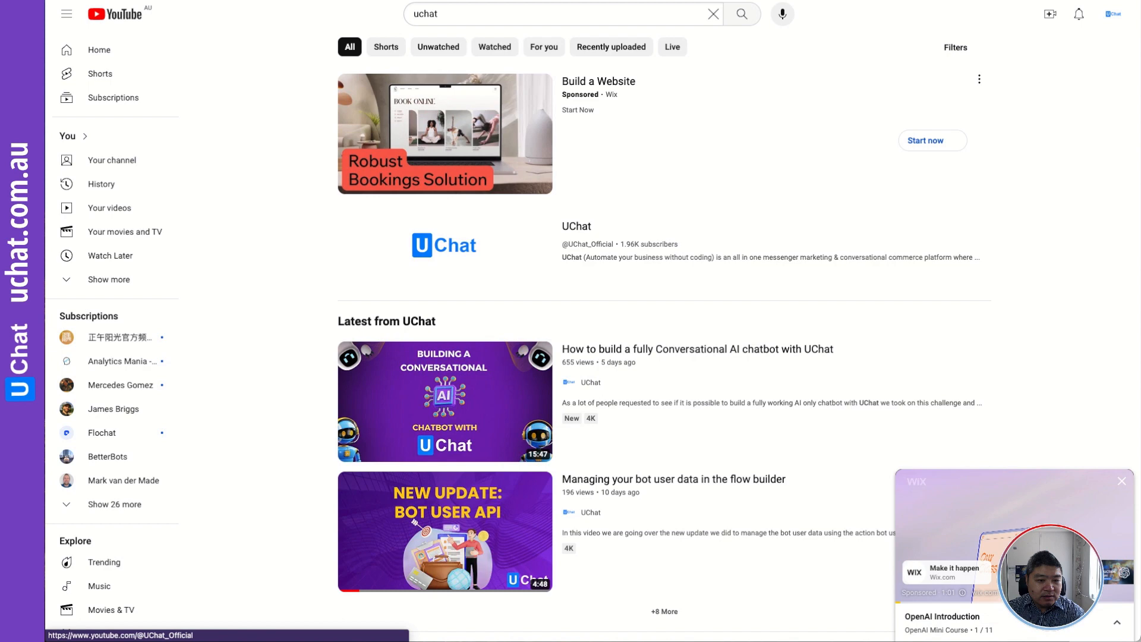
Open the UChat channel from the search results and pause its featured video.
{"action": "left_click", "coordinate": [577, 226]}
{"action": "left_click", "coordinate": [1122, 482]}
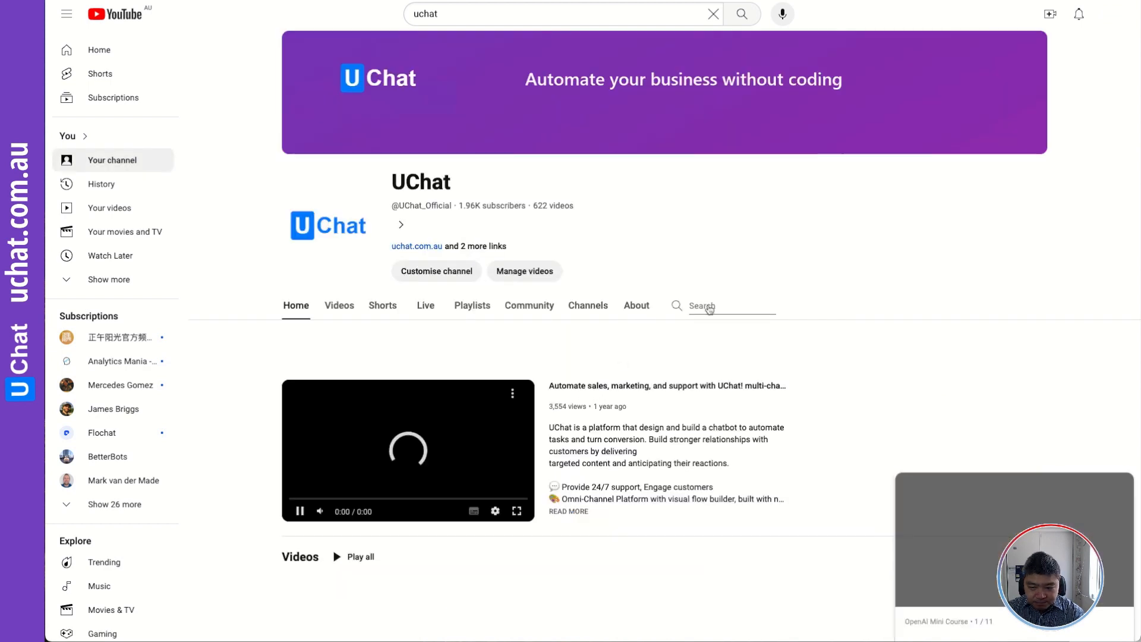
{"action": "left_click", "coordinate": [300, 511]}
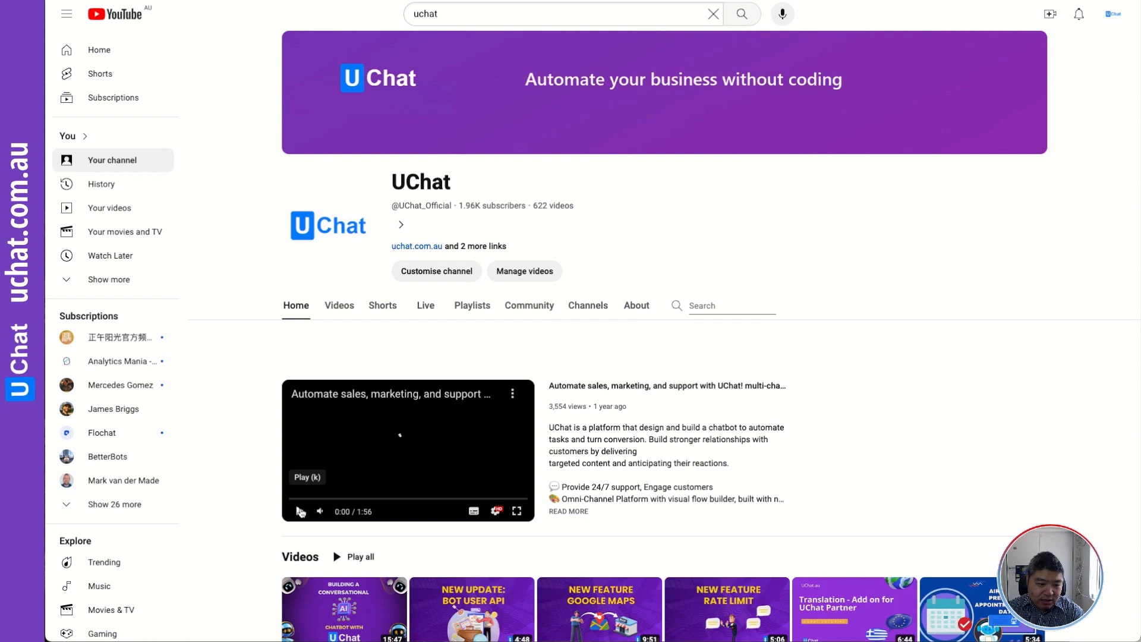
Search the UChat channel's videos for "360dialog webhook" and look over the results.
{"action": "left_click", "coordinate": [710, 310]}
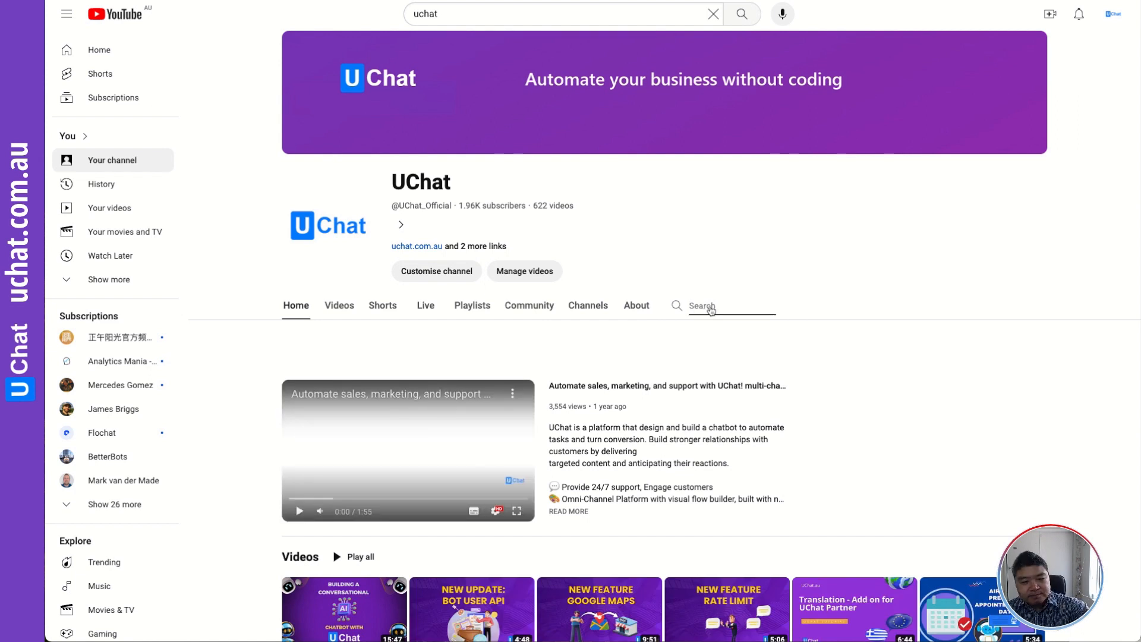
{"action": "type", "text": "360di"}
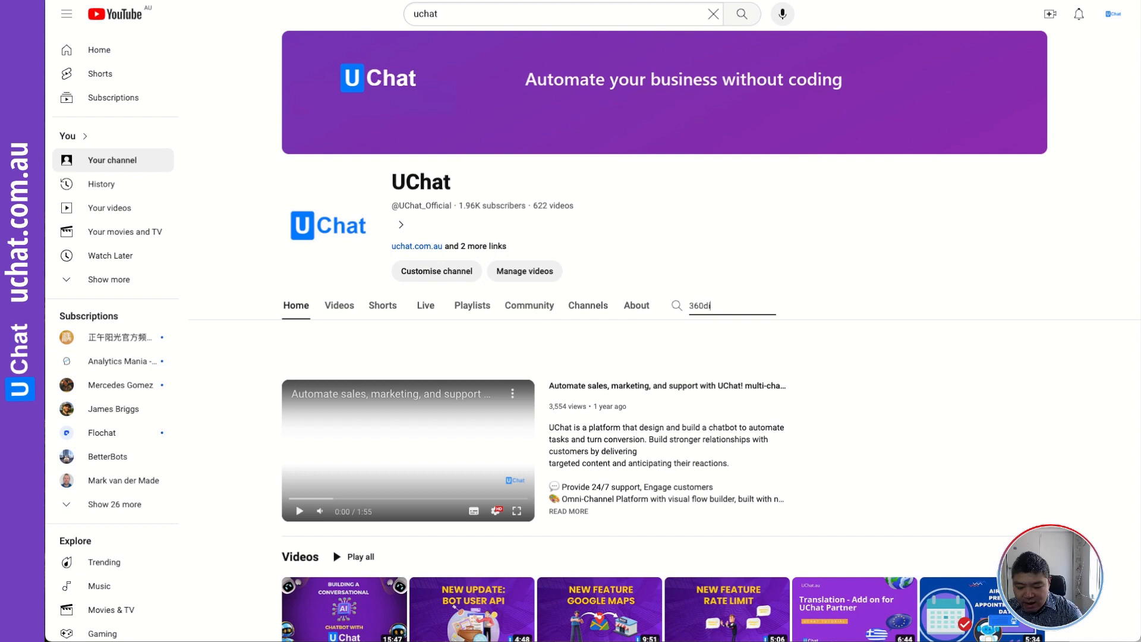
{"action": "type", "text": "alo"}
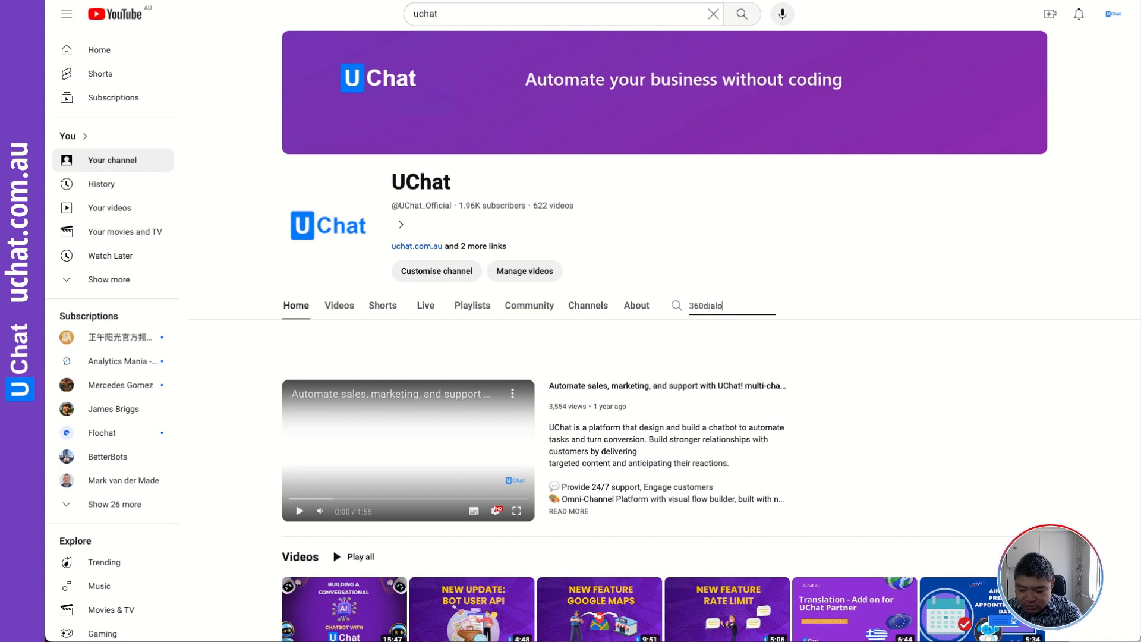
{"action": "type", "text": "g webhook"}
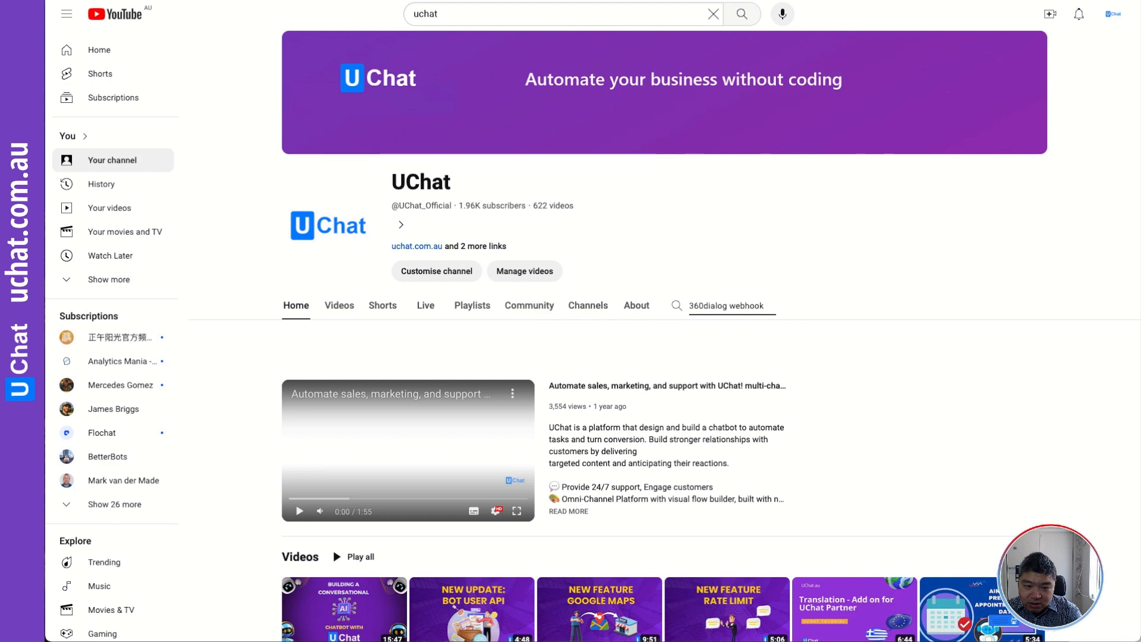
{"action": "key", "text": "Return"}
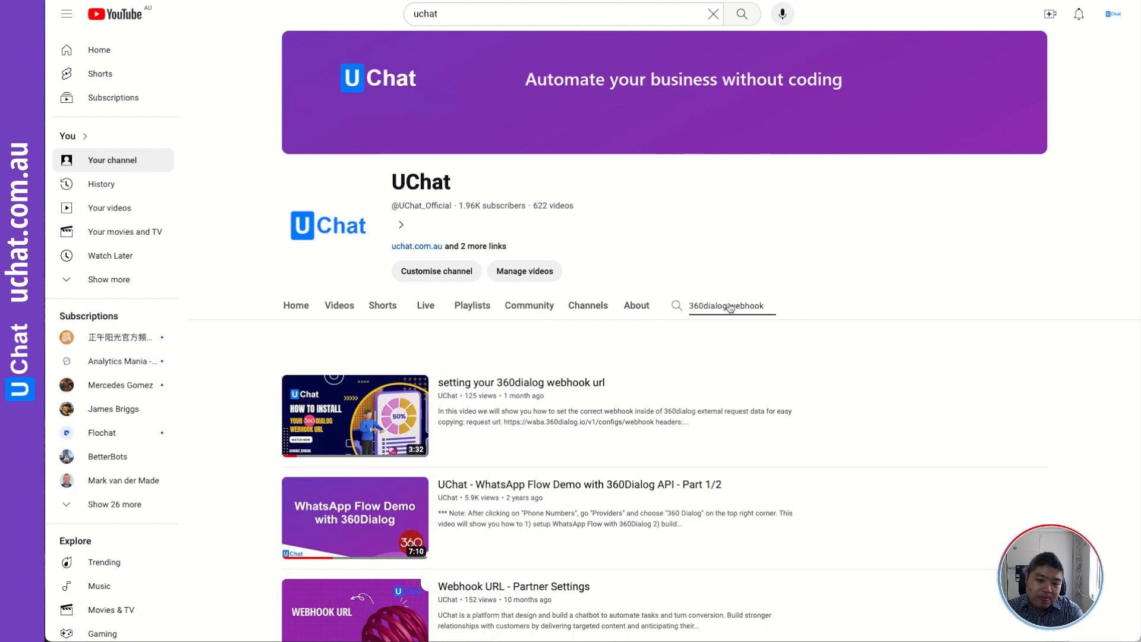
{"action": "scroll", "coordinate": [731, 307], "scroll_direction": "down", "scroll_amount": 1}
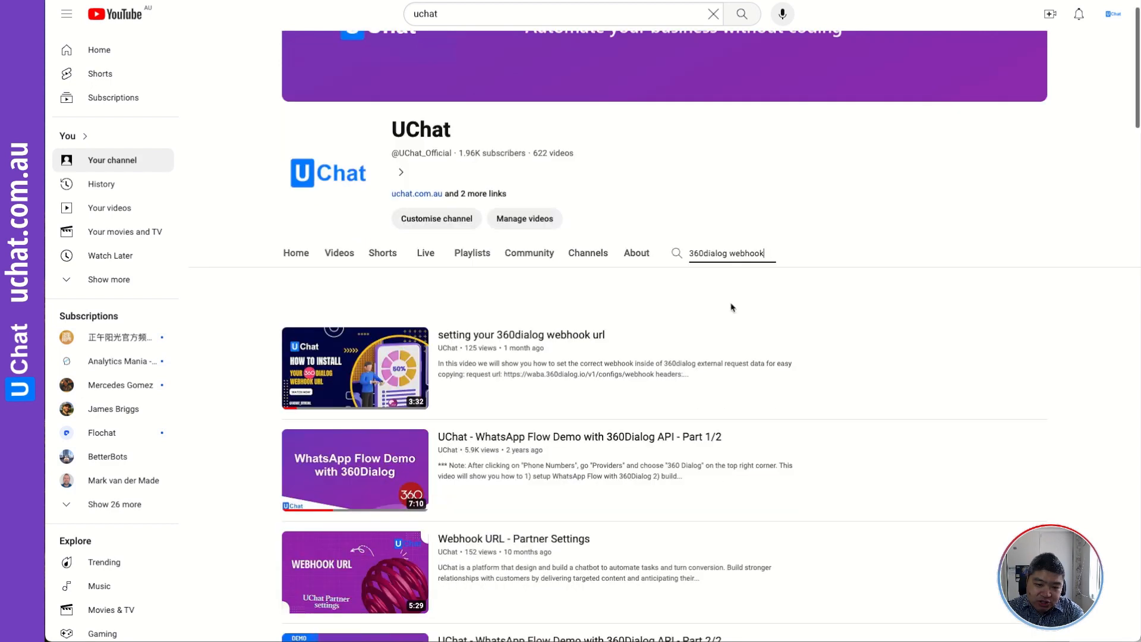
{"action": "scroll", "coordinate": [731, 307], "scroll_direction": "up", "scroll_amount": 1}
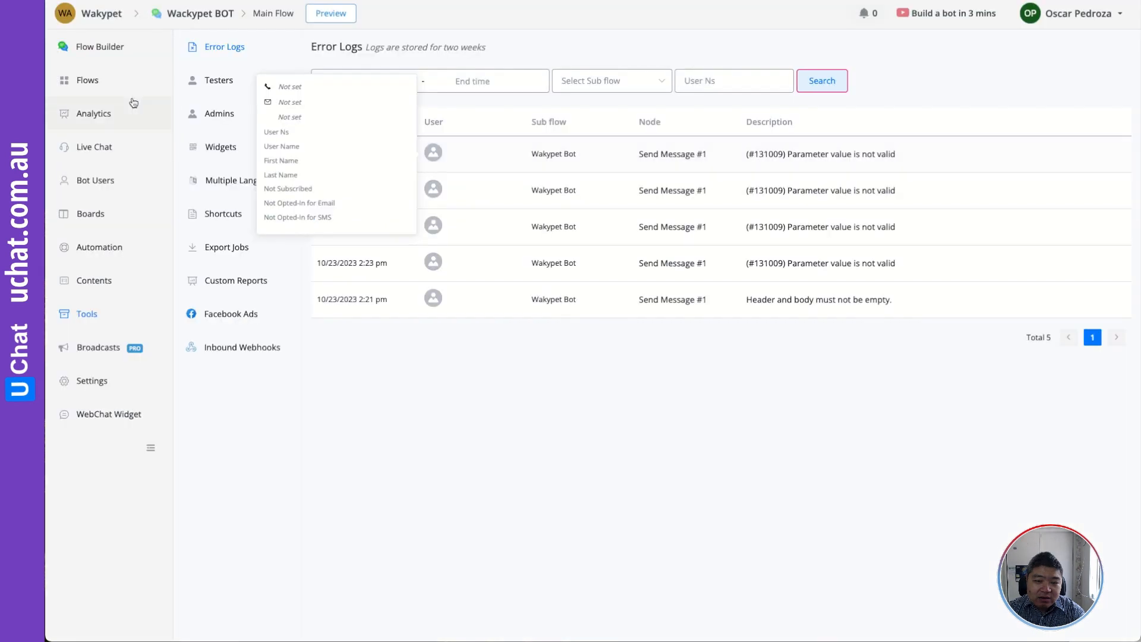
Switch to UChat, open the Wackypet BOT main flow in the Flow Builder, and copy the request URL from Webhook.site.
{"action": "left_click", "coordinate": [119, 80]}
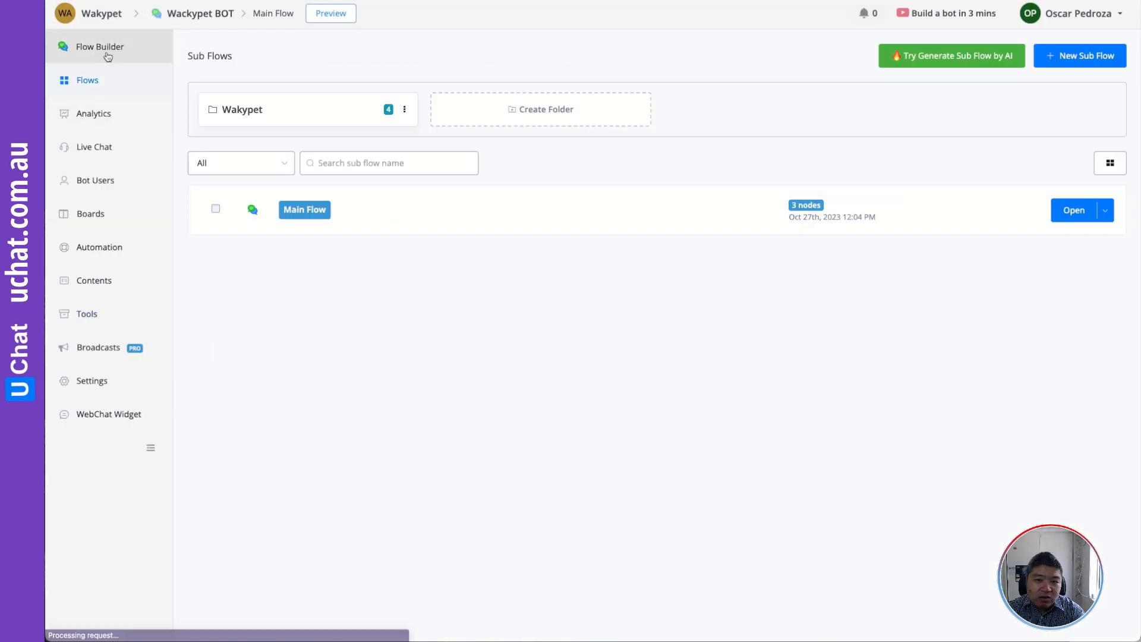
{"action": "left_click", "coordinate": [108, 56]}
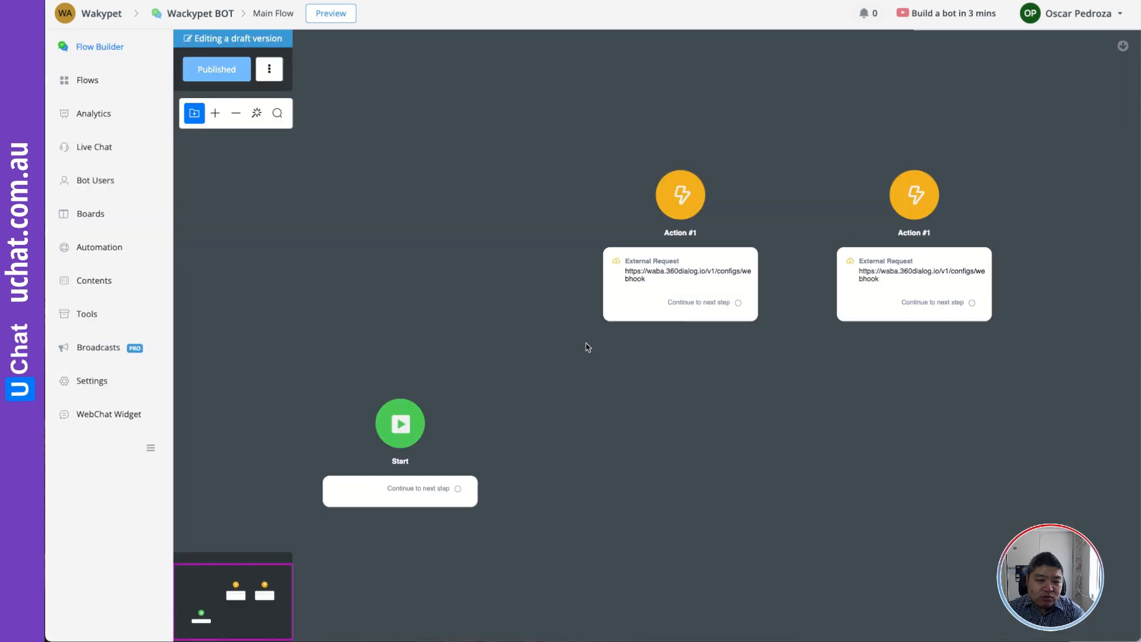
{"action": "left_click_drag", "start_coordinate": [821, 193], "coordinate": [608, 227]}
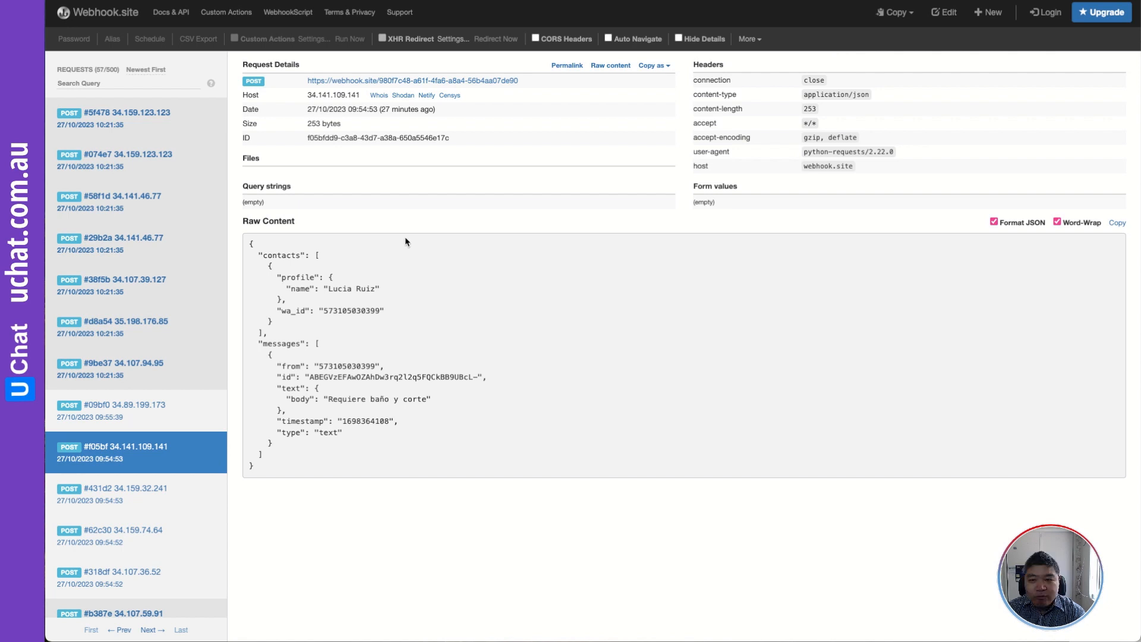
{"action": "right_click", "coordinate": [393, 84]}
{"action": "left_click", "coordinate": [514, 141]}
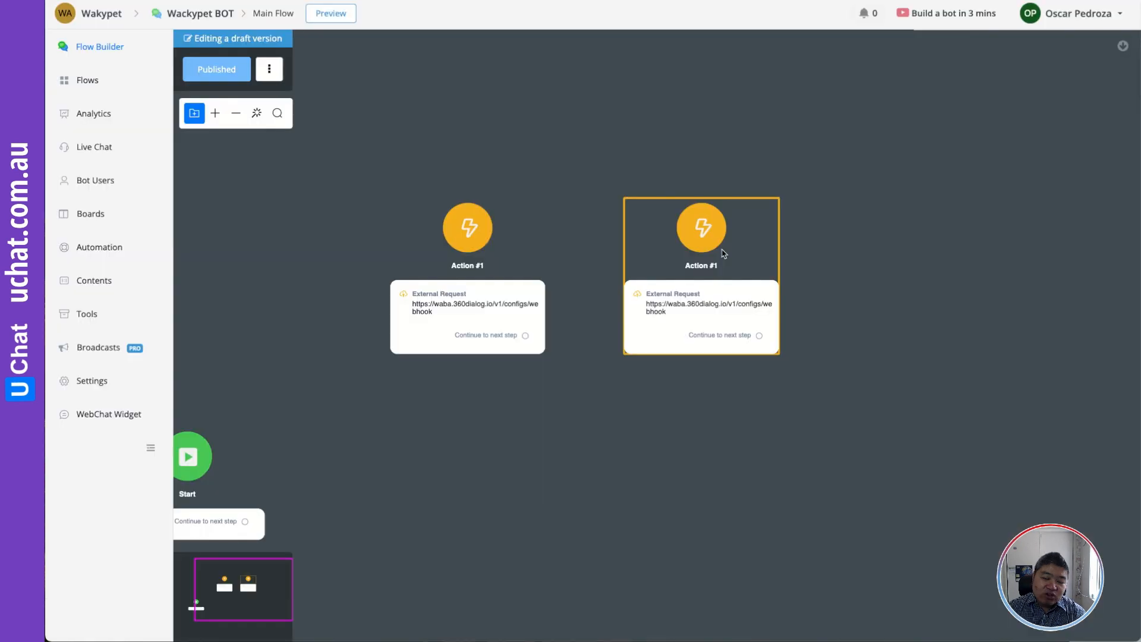
Test the first action's External Request with the Webhook.site URL in its JSON body and inspect the request headers.
{"action": "left_click", "coordinate": [499, 306]}
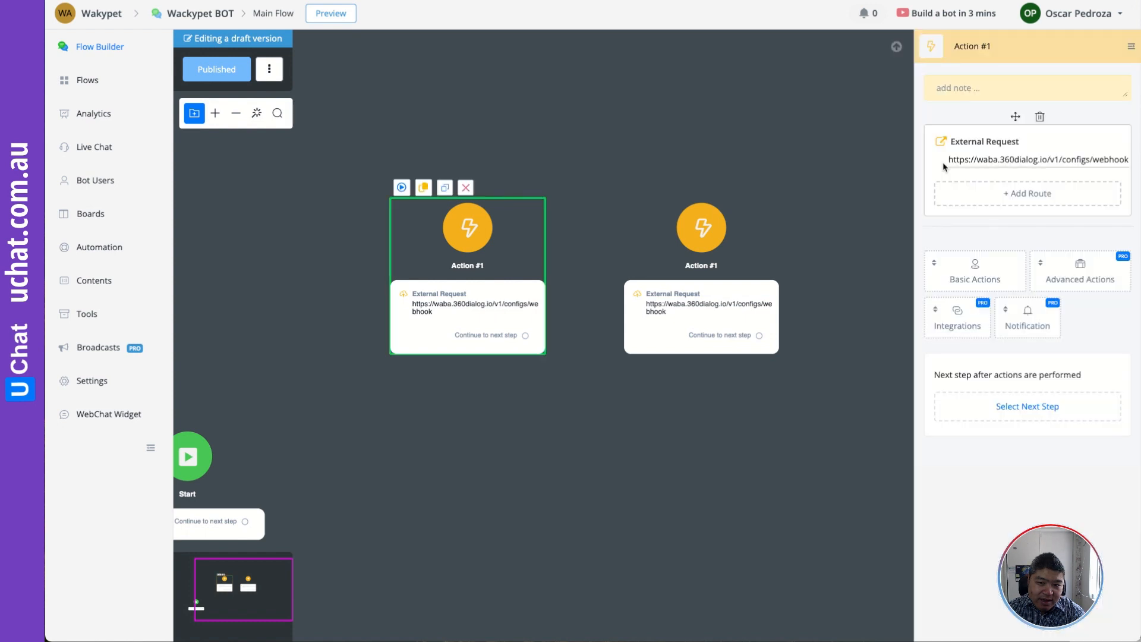
{"action": "left_click", "coordinate": [946, 162]}
{"action": "left_click", "coordinate": [357, 133]}
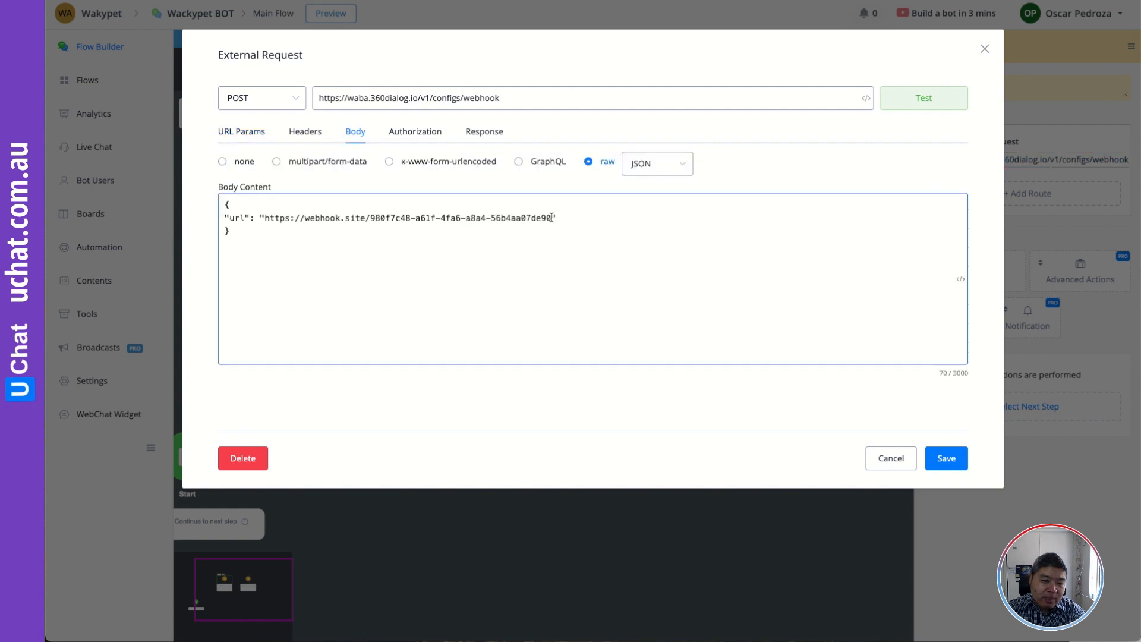
{"action": "left_click_drag", "start_coordinate": [552, 218], "coordinate": [266, 217]}
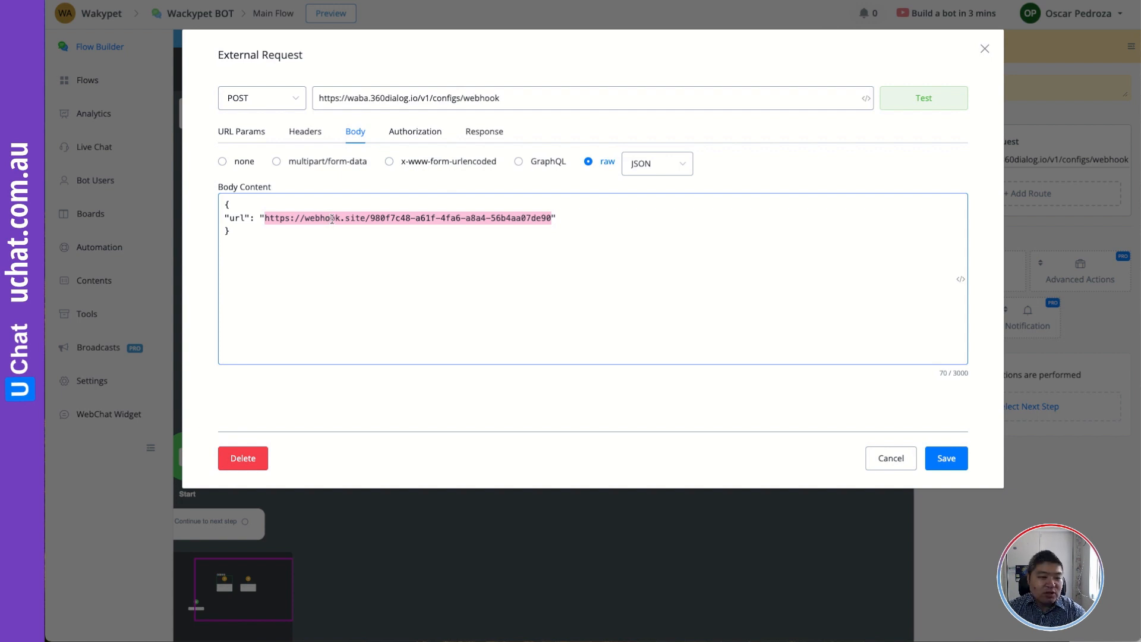
{"action": "left_click", "coordinate": [925, 101]}
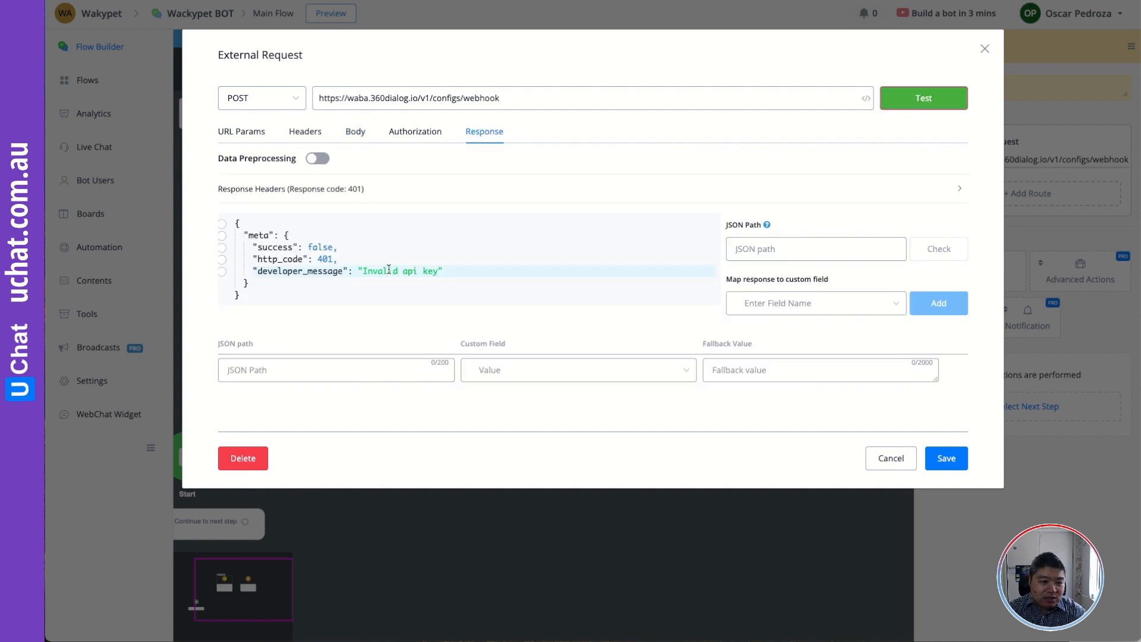
{"action": "left_click", "coordinate": [304, 135]}
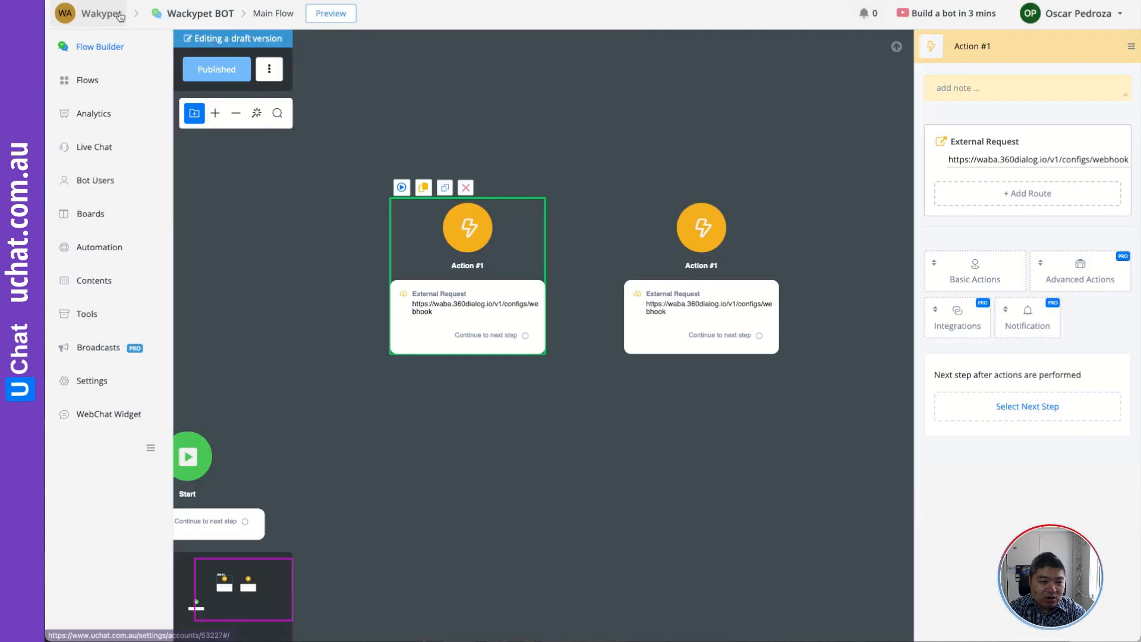
Copy the 360Dialog API key from the workspace's WhatsApp bot settings and reopen the Omni-Channel bot.
{"action": "left_click", "coordinate": [119, 16]}
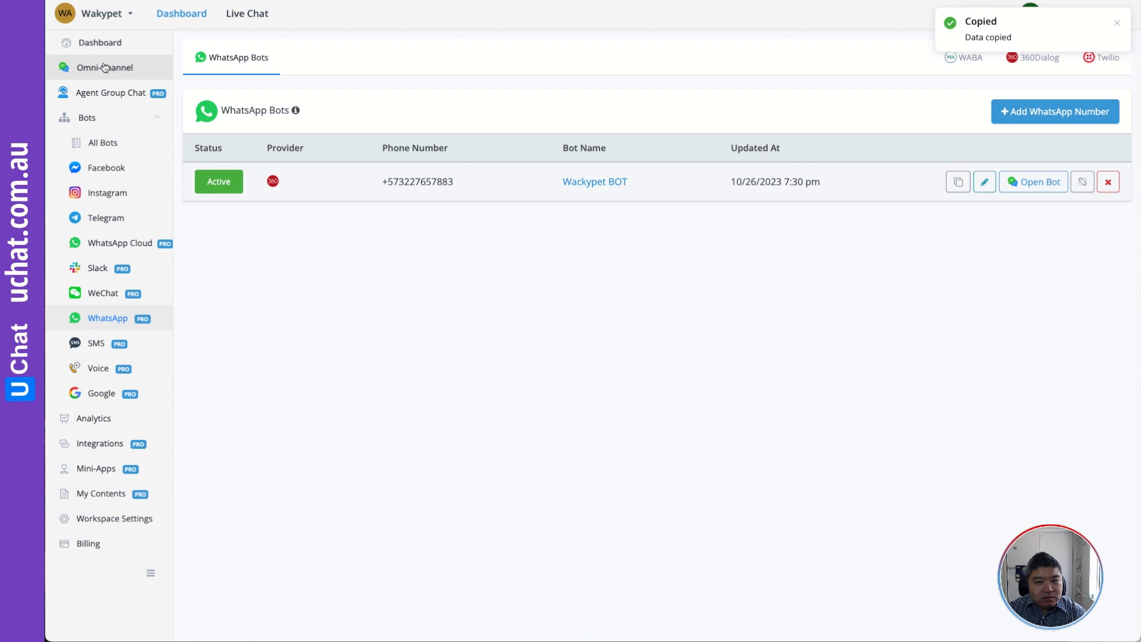
{"action": "left_click", "coordinate": [104, 67]}
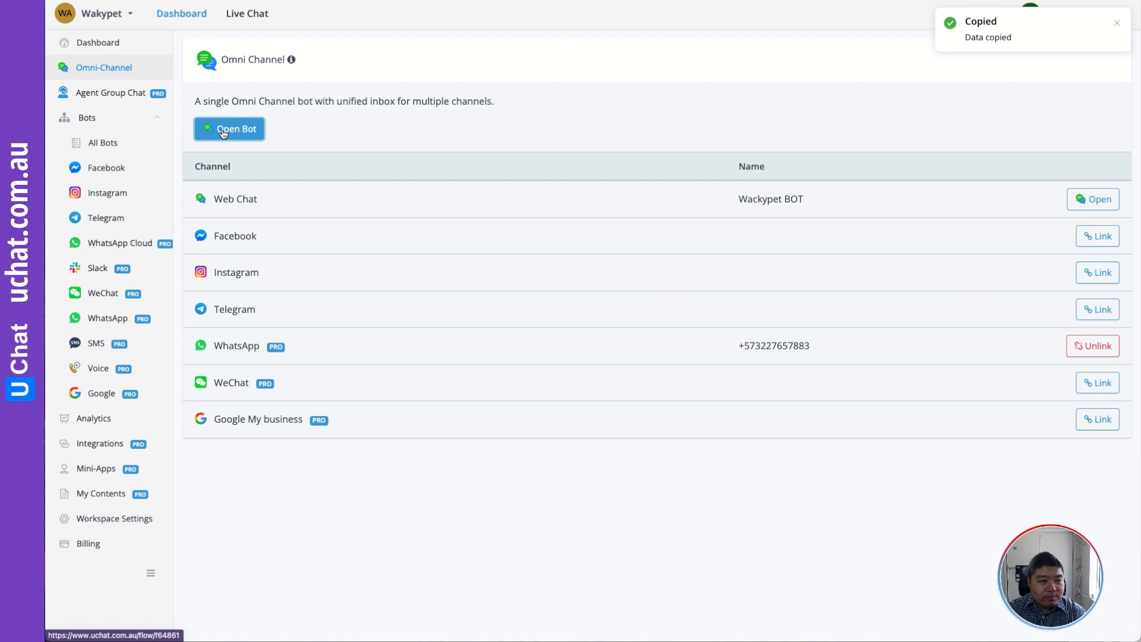
{"action": "left_click", "coordinate": [223, 131]}
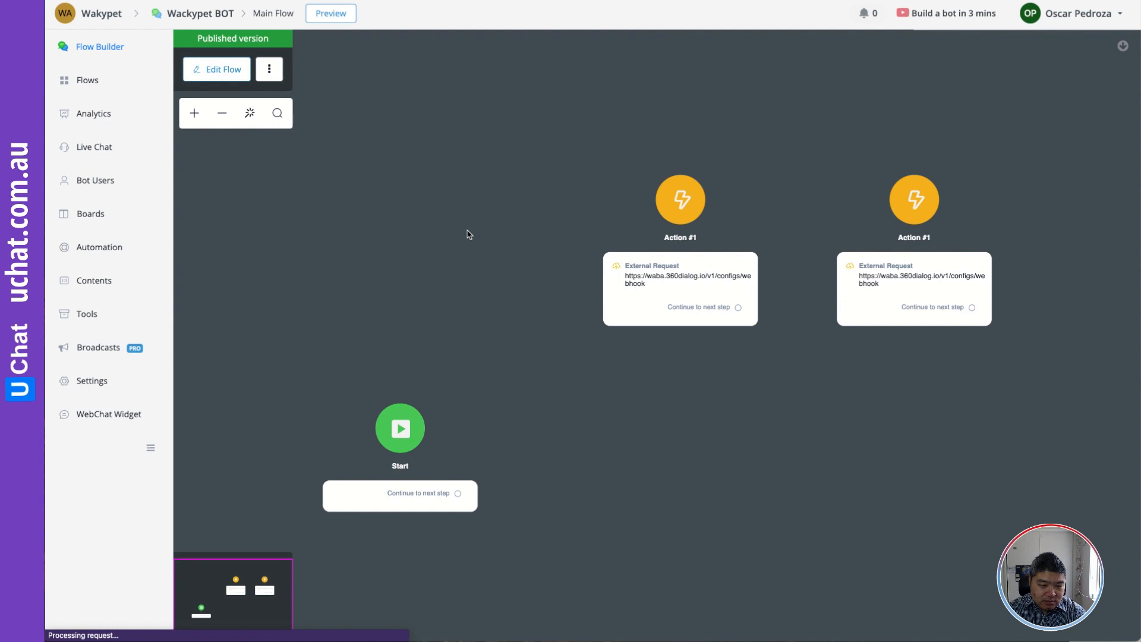
Enter the copied API key in the D360-API-KEY header of the first action's External Request and test the request.
{"action": "left_click", "coordinate": [667, 276]}
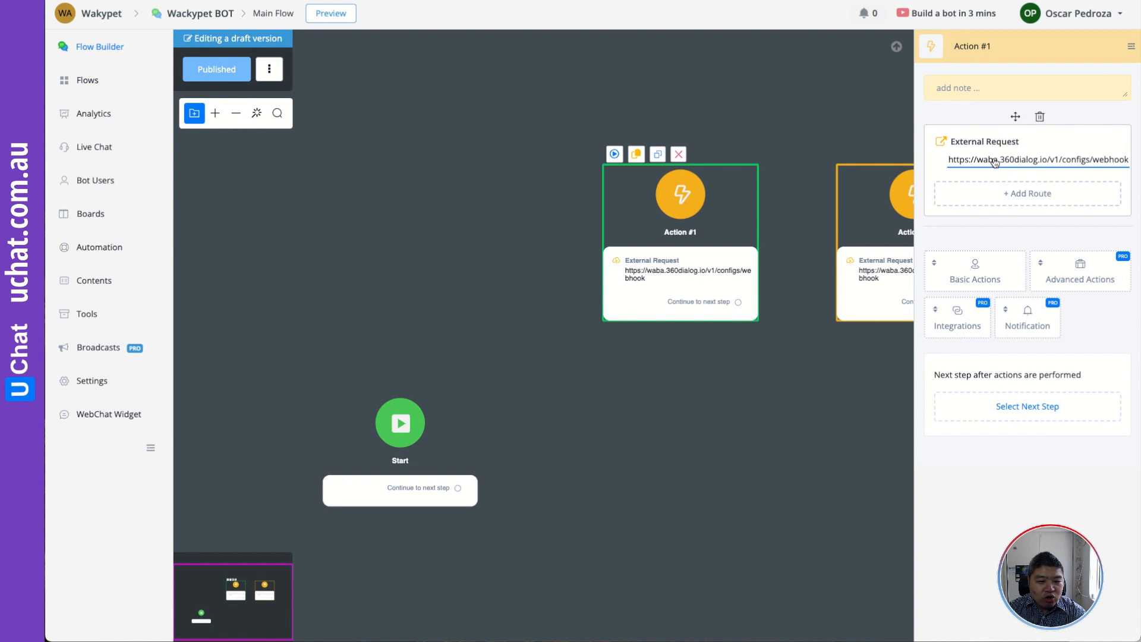
{"action": "left_click", "coordinate": [994, 160]}
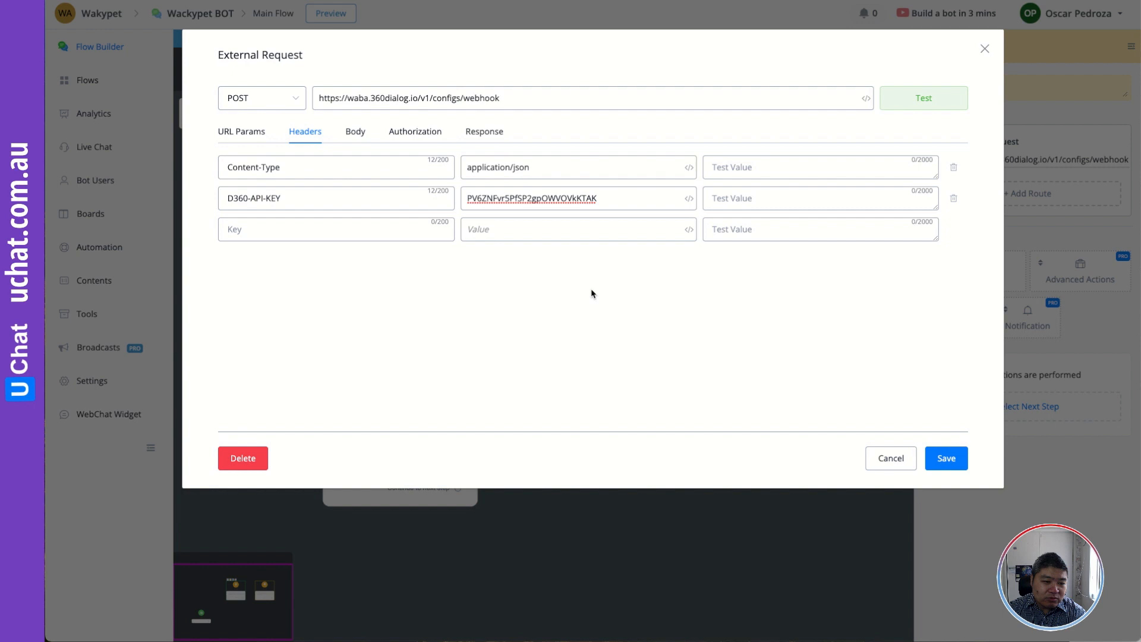
{"action": "left_click", "coordinate": [924, 98]}
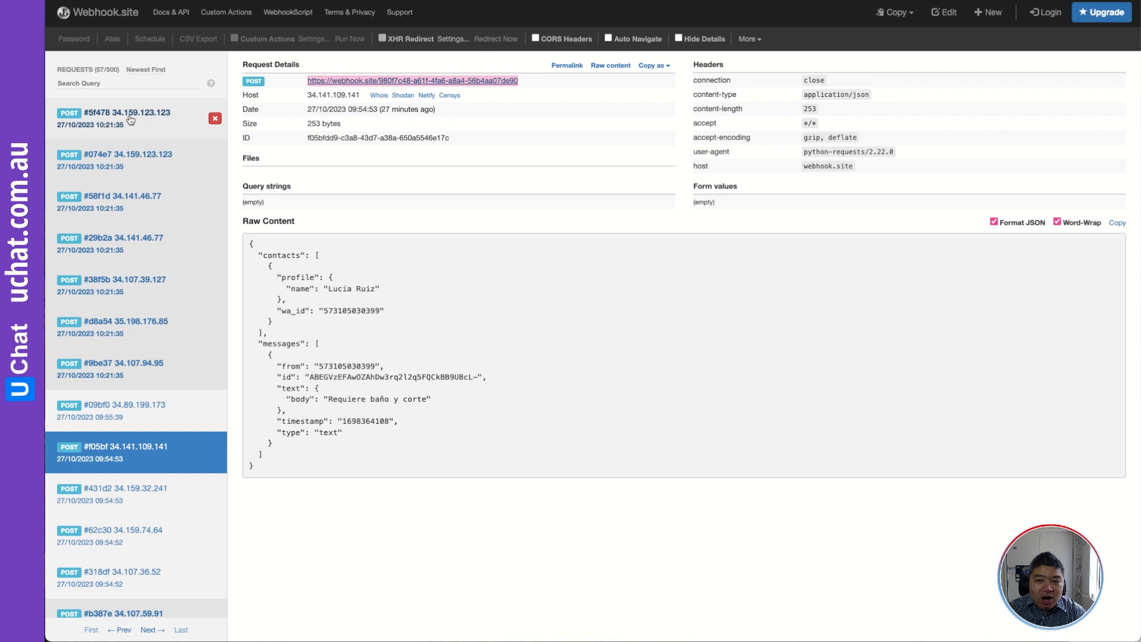
Switch to Webhook.site, open the newest incoming request and examine its message body.
{"action": "left_click", "coordinate": [131, 121]}
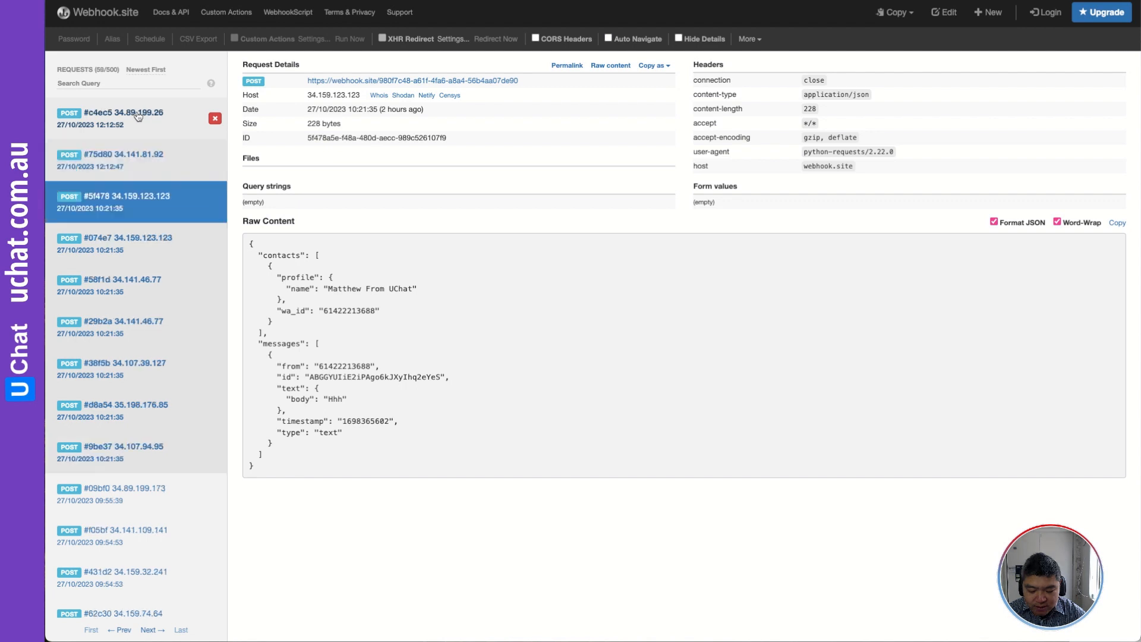
{"action": "left_click", "coordinate": [138, 116]}
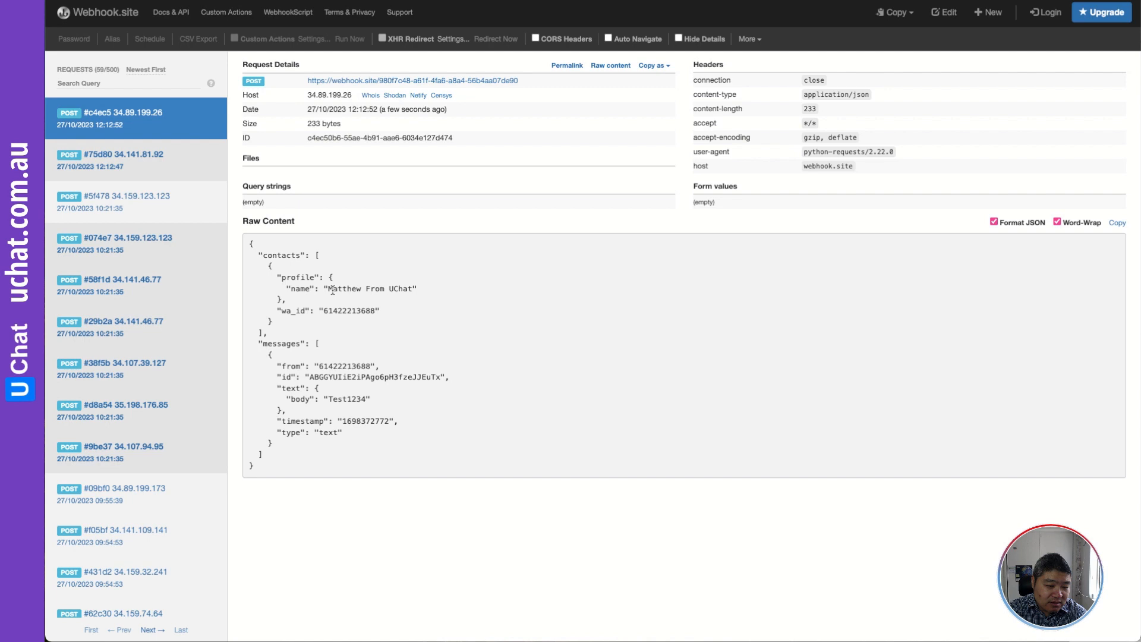
{"action": "double_click", "coordinate": [365, 397]}
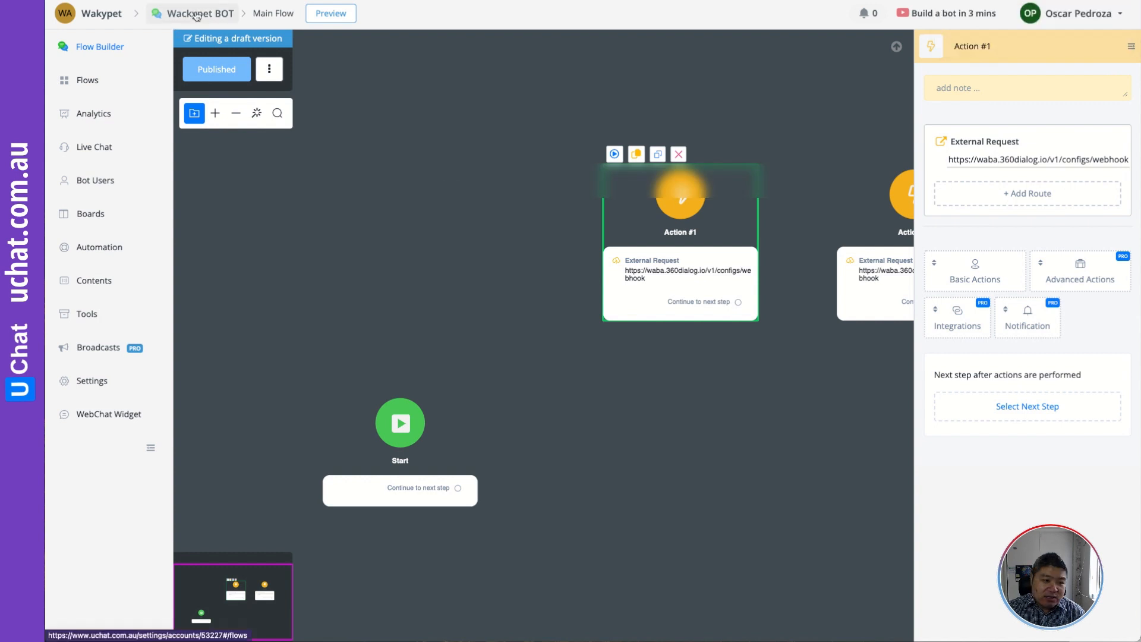
Return to the UChat workspace's WhatsApp bots, then pause and resume automation for the connected number.
{"action": "left_click", "coordinate": [197, 16]}
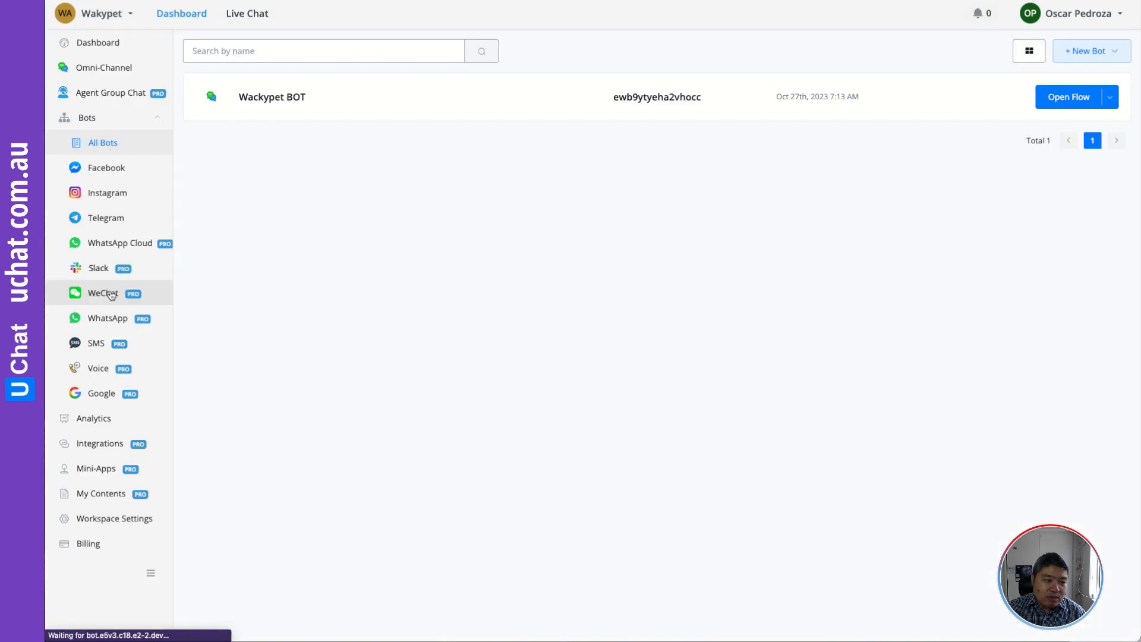
{"action": "left_click", "coordinate": [107, 317]}
{"action": "left_click", "coordinate": [221, 184]}
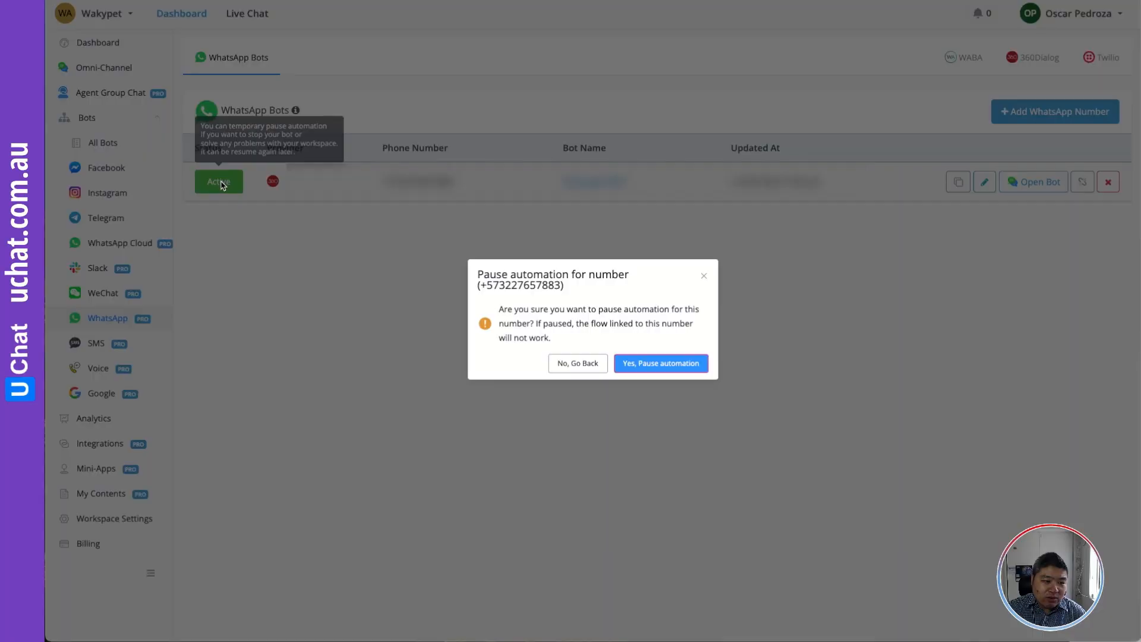
{"action": "left_click", "coordinate": [662, 365]}
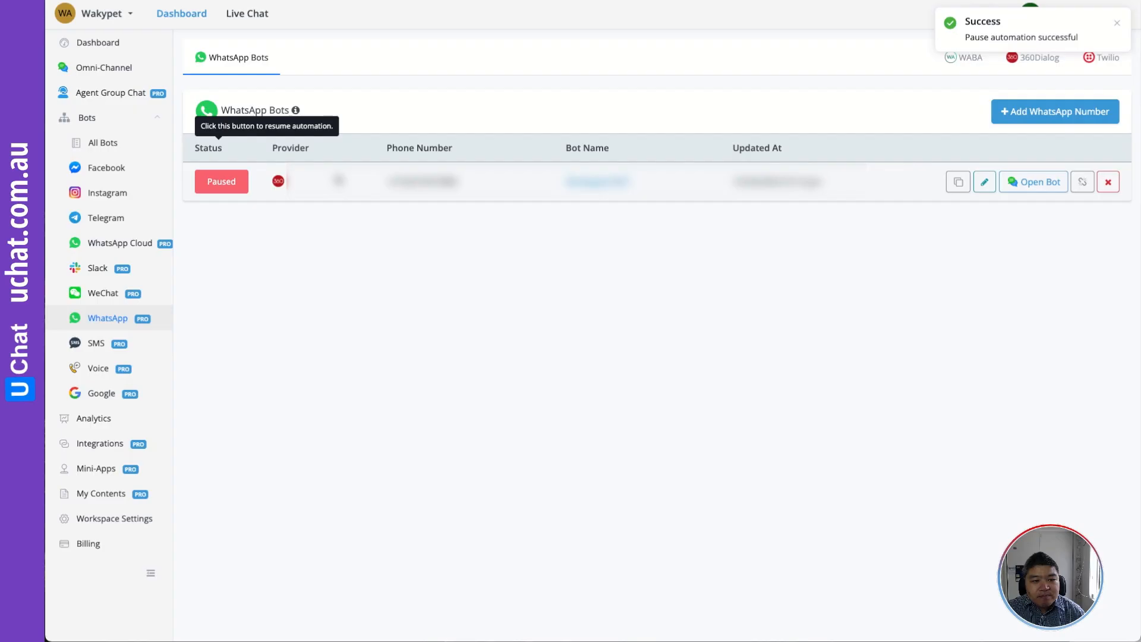
{"action": "left_click", "coordinate": [207, 181]}
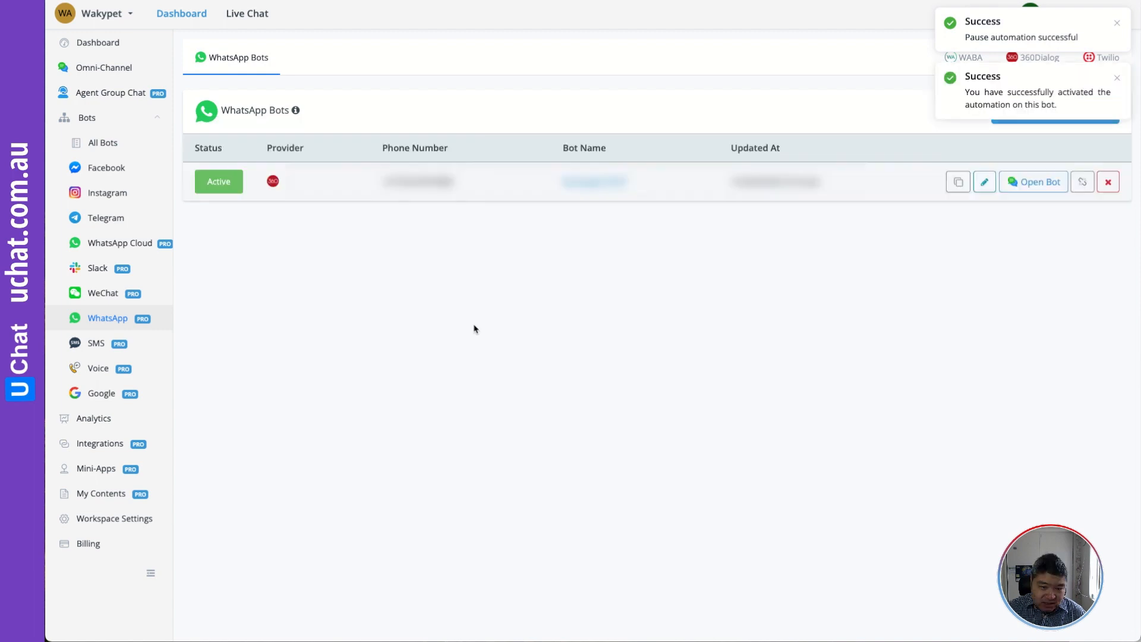